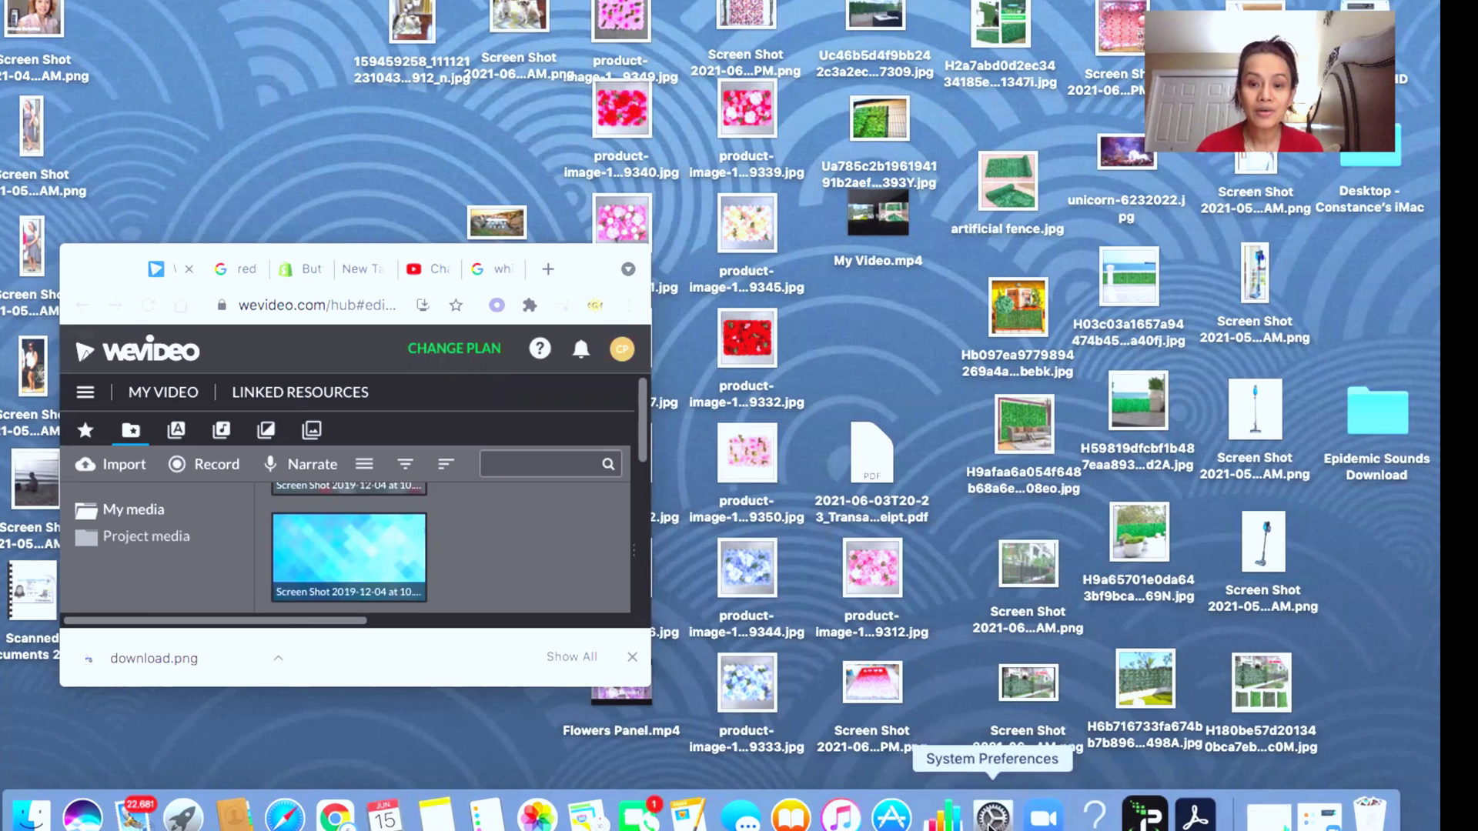
Open System Preferences from the Dock and go to the Network pane showing connected Wi-Fi
click(727, 705)
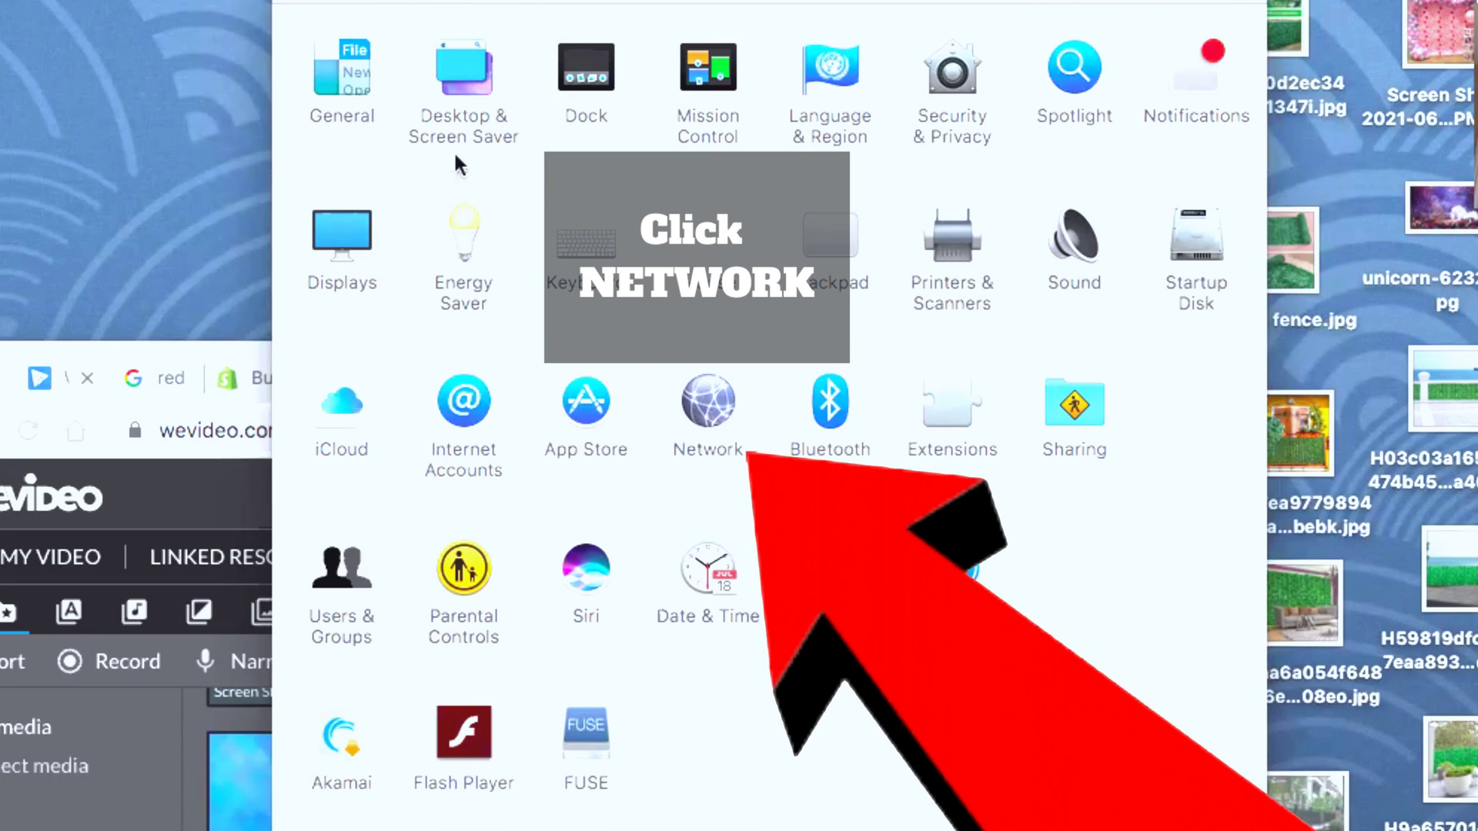
click(701, 473)
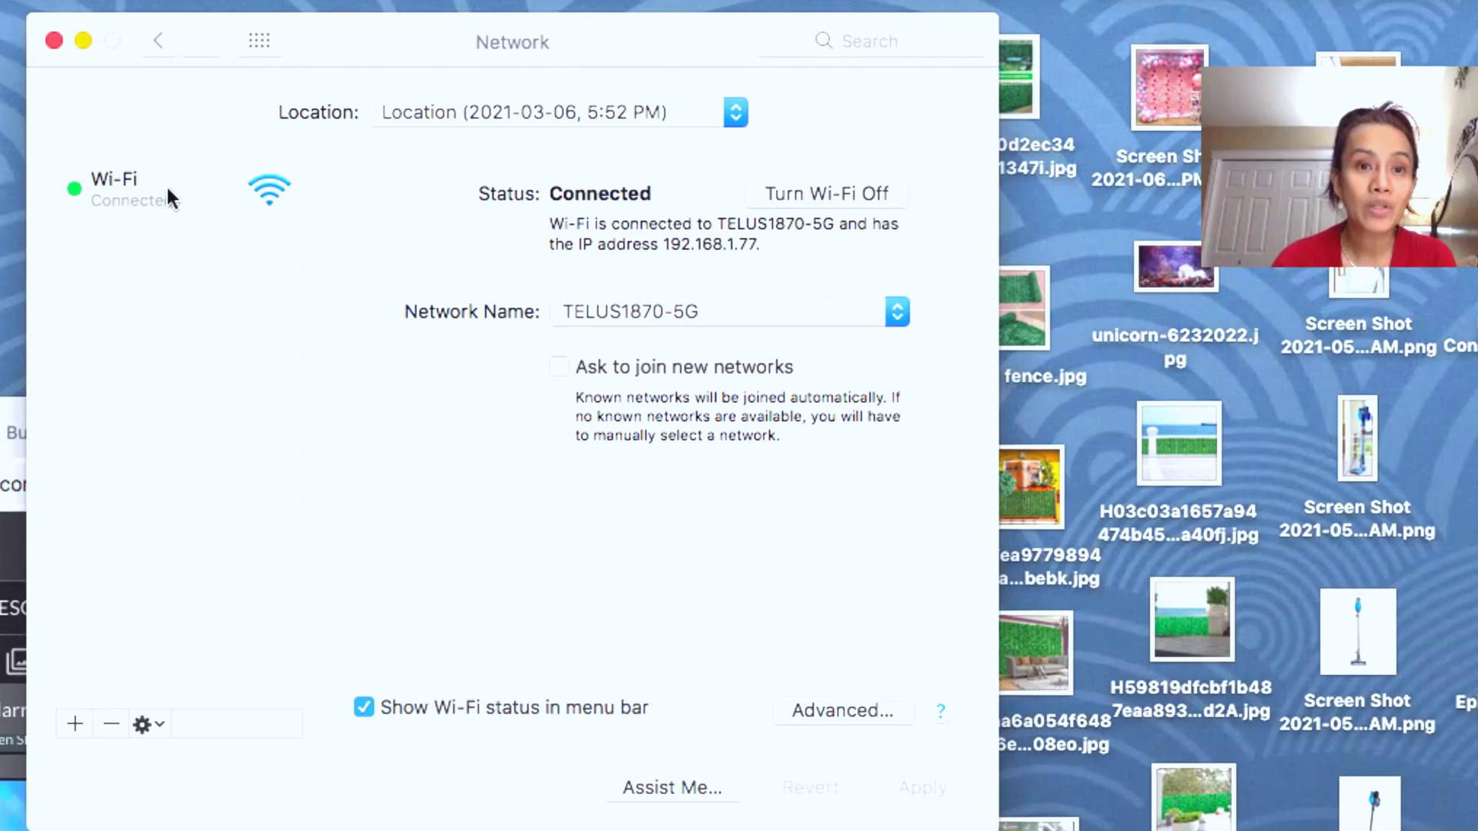
Select the Wi-Fi service in the Network list and delete it with the minus button
click(151, 199)
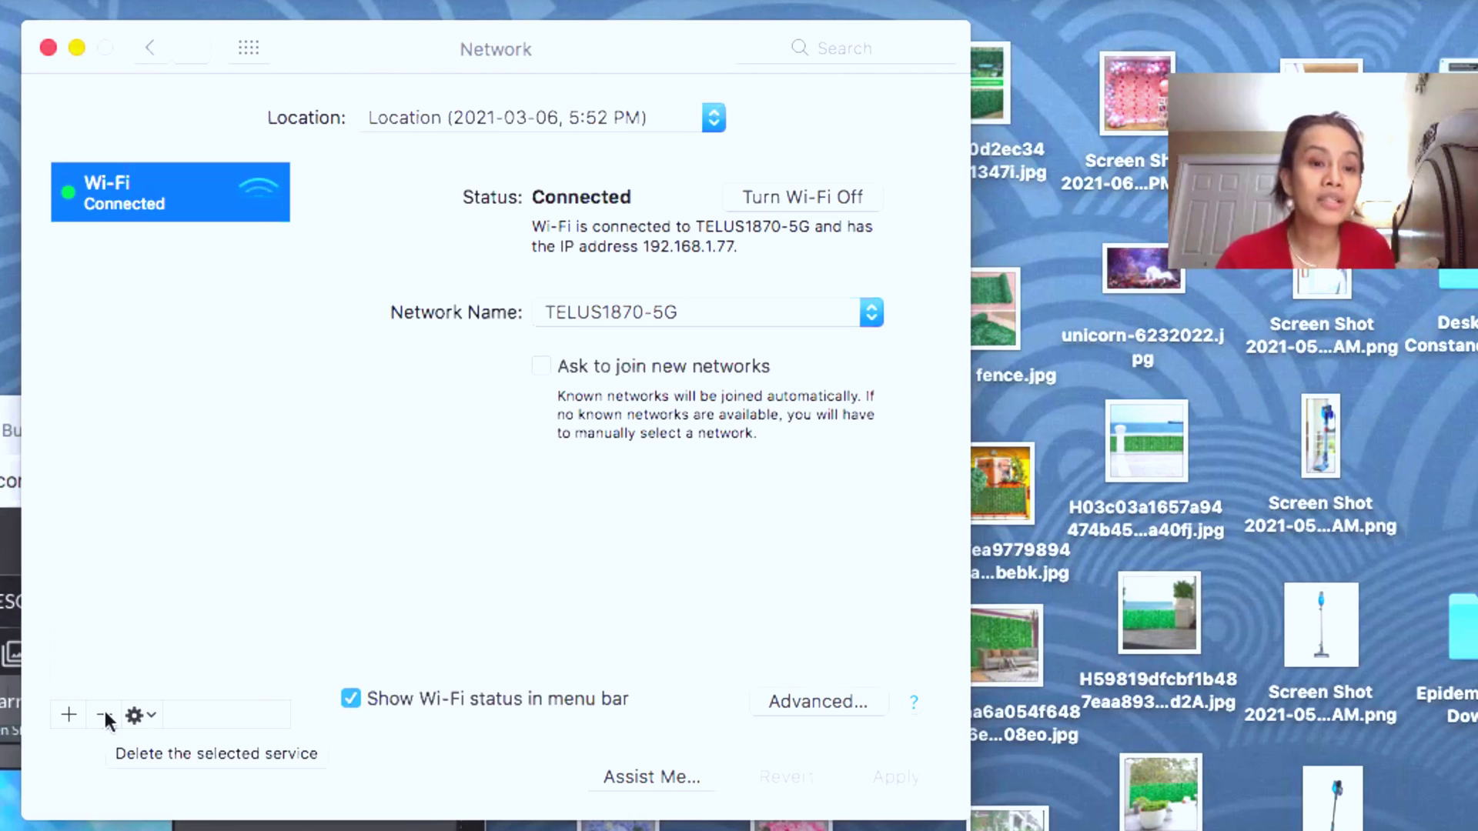
click(105, 715)
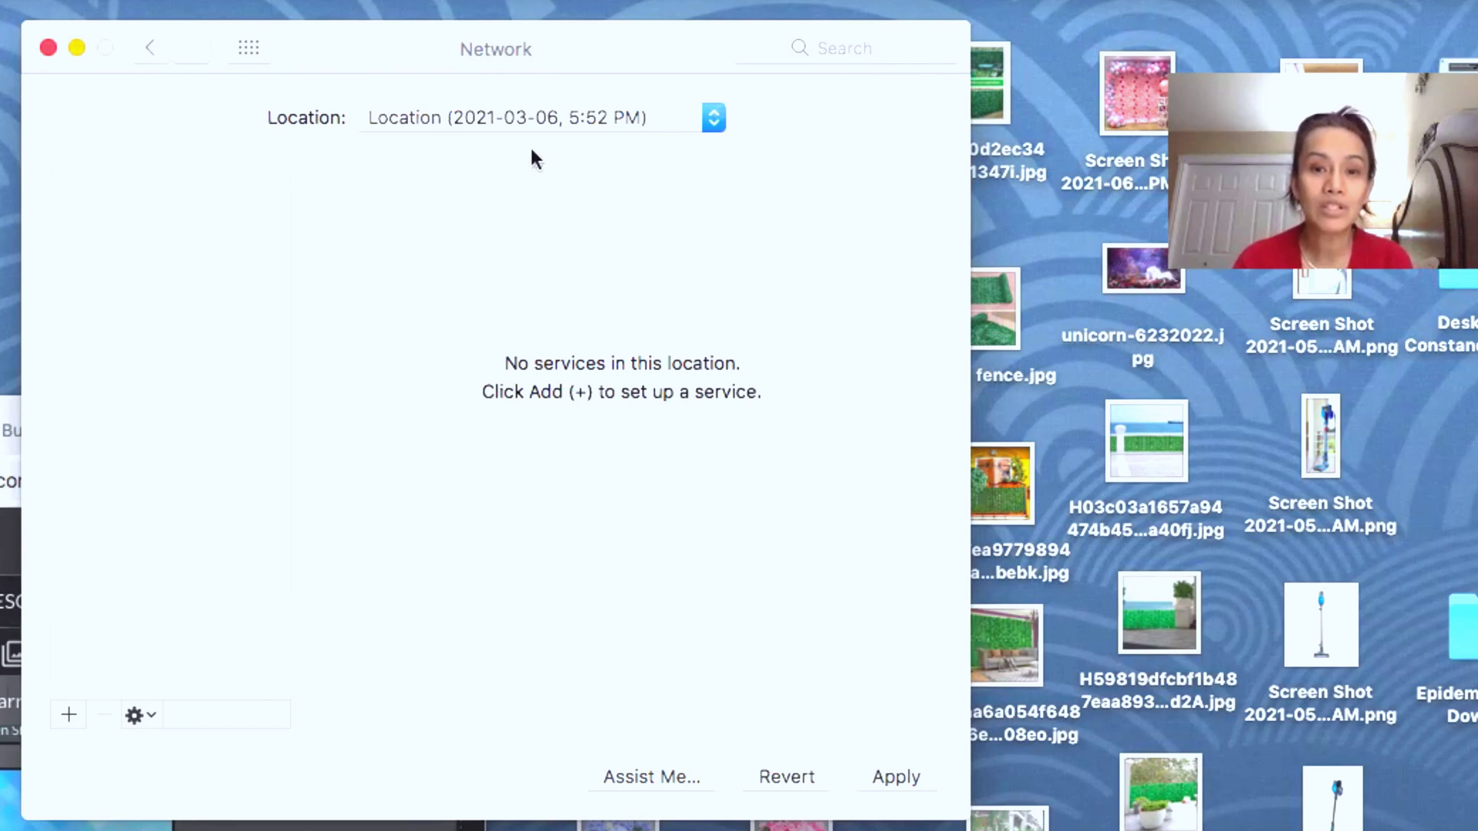
Switch Location to 'network' and create a Wi-Fi interface service named 'Wi-Fi' instead of 'Wi-Fi 2'
click(532, 123)
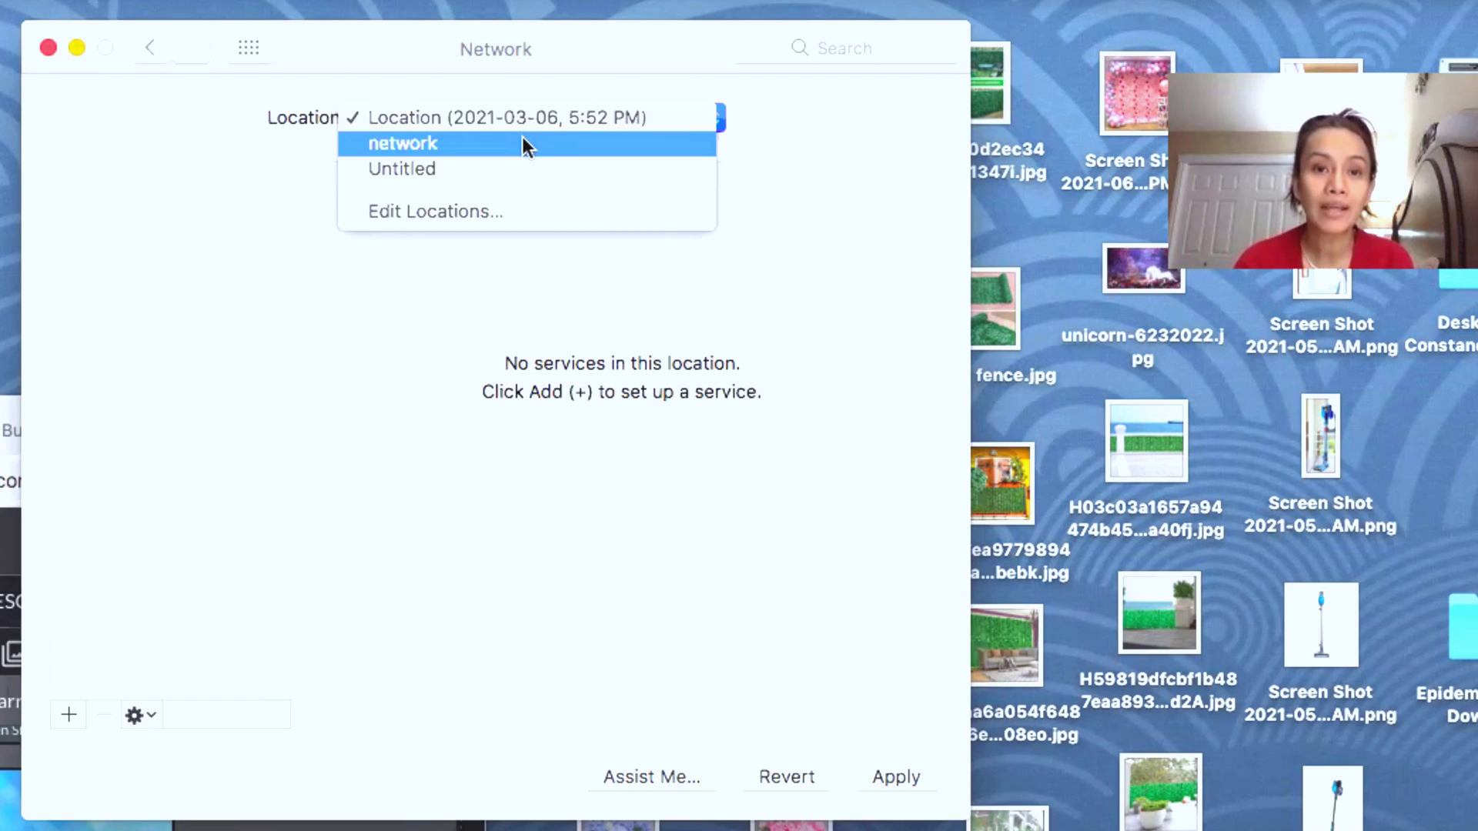
click(523, 145)
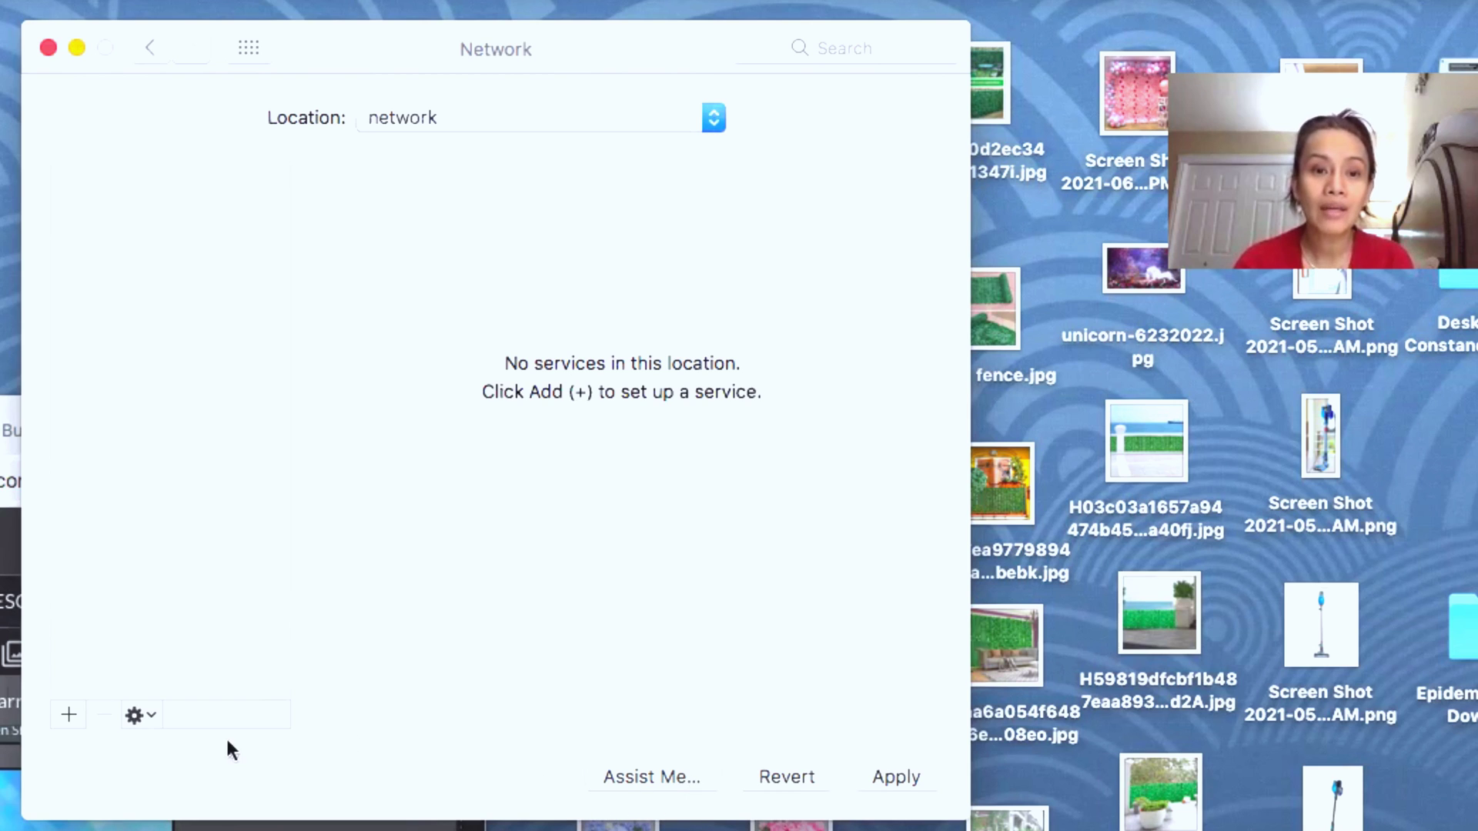
click(67, 716)
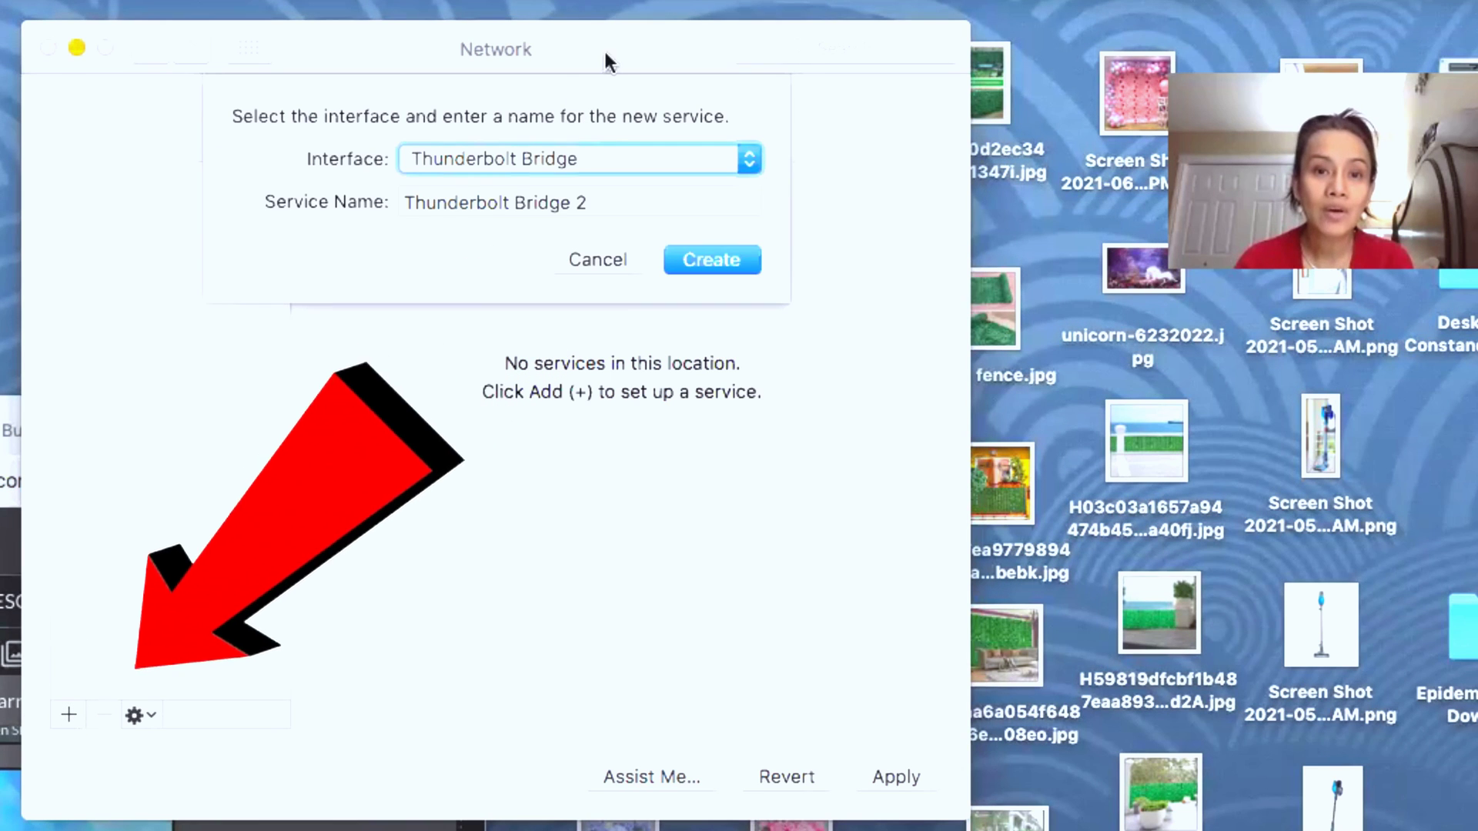
click(612, 154)
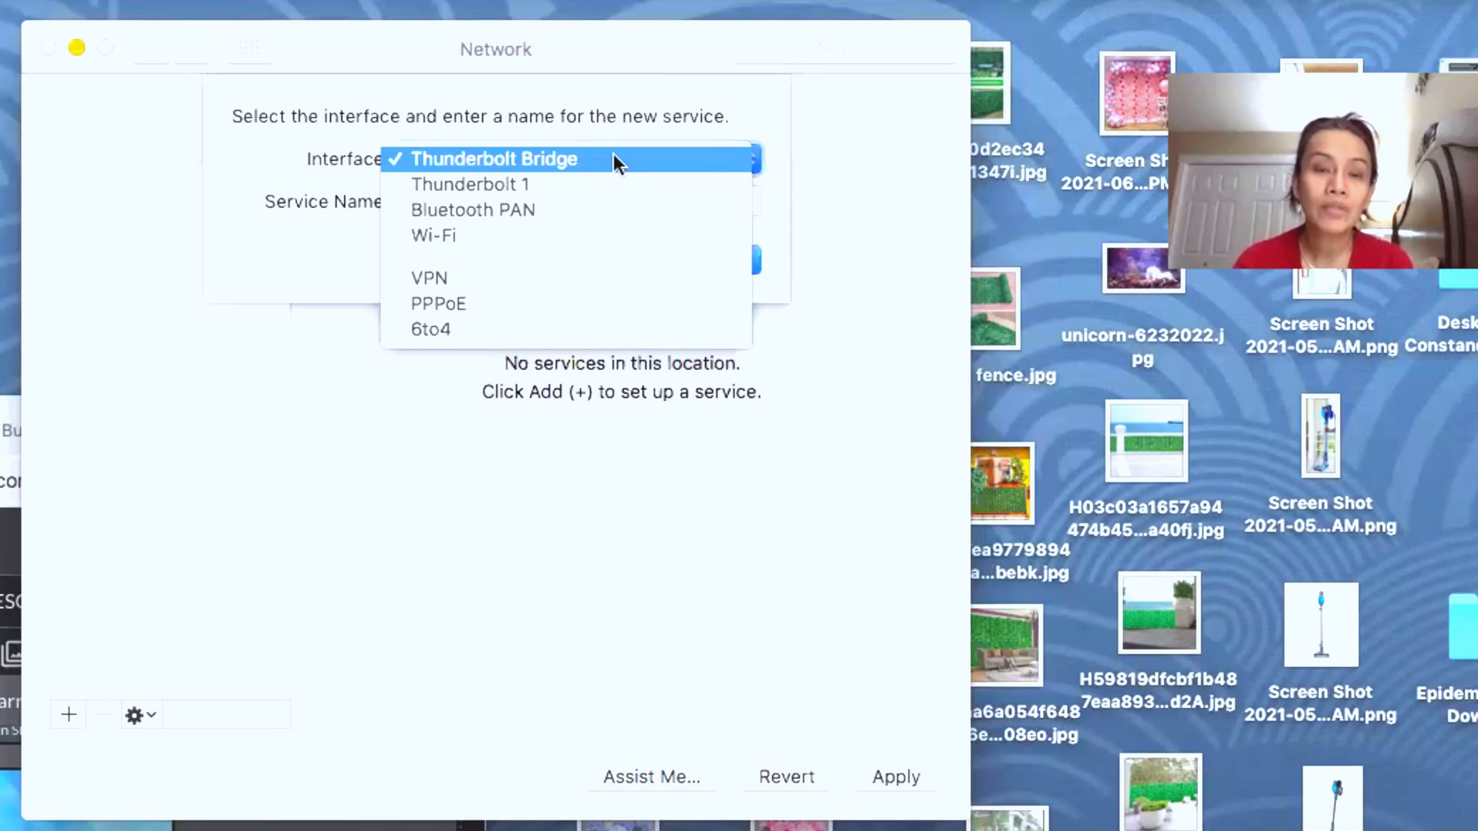
click(589, 237)
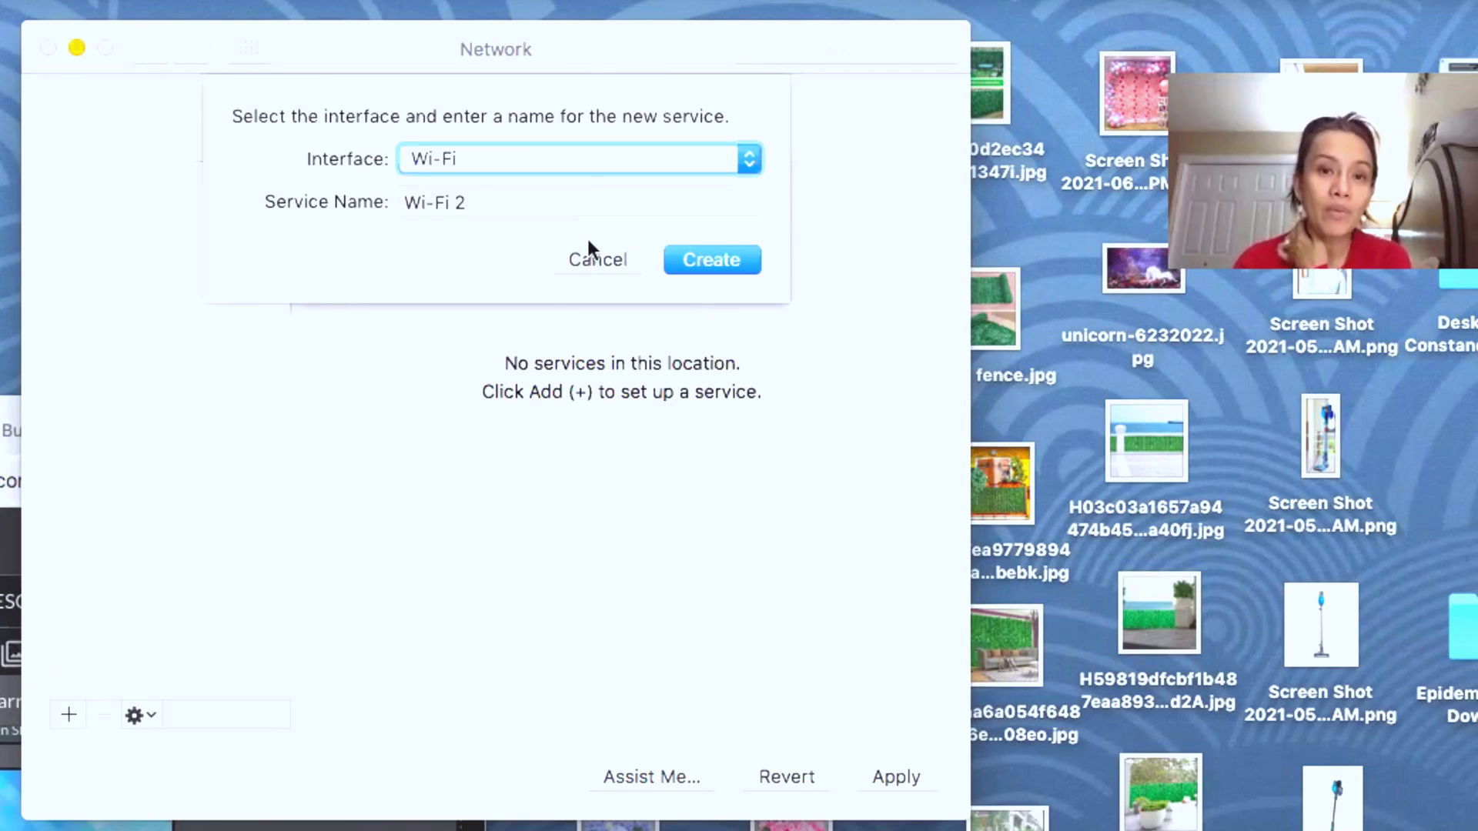
click(572, 202)
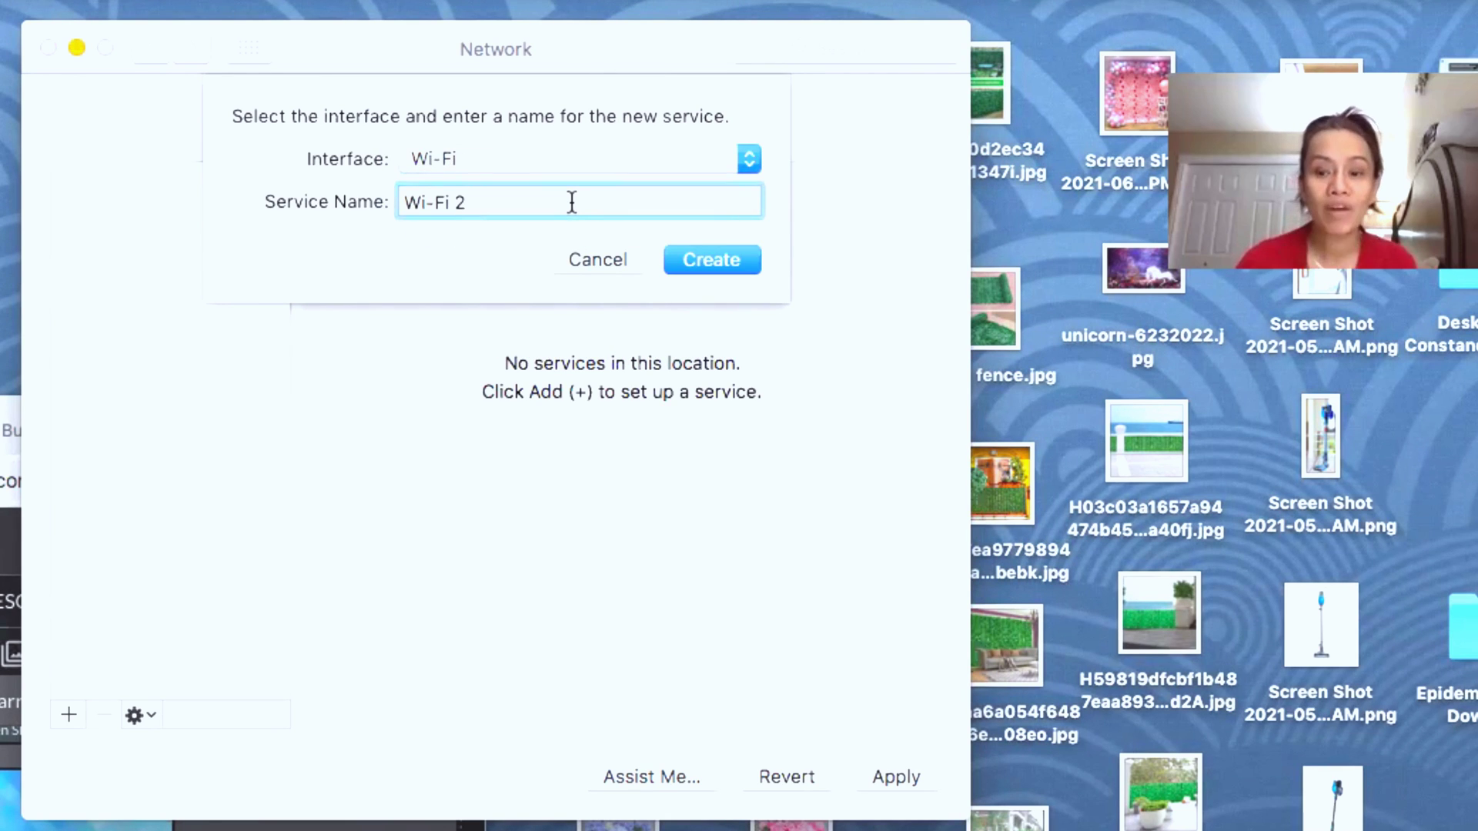
key(BackSpace)
key(BackSpace)
click(718, 260)
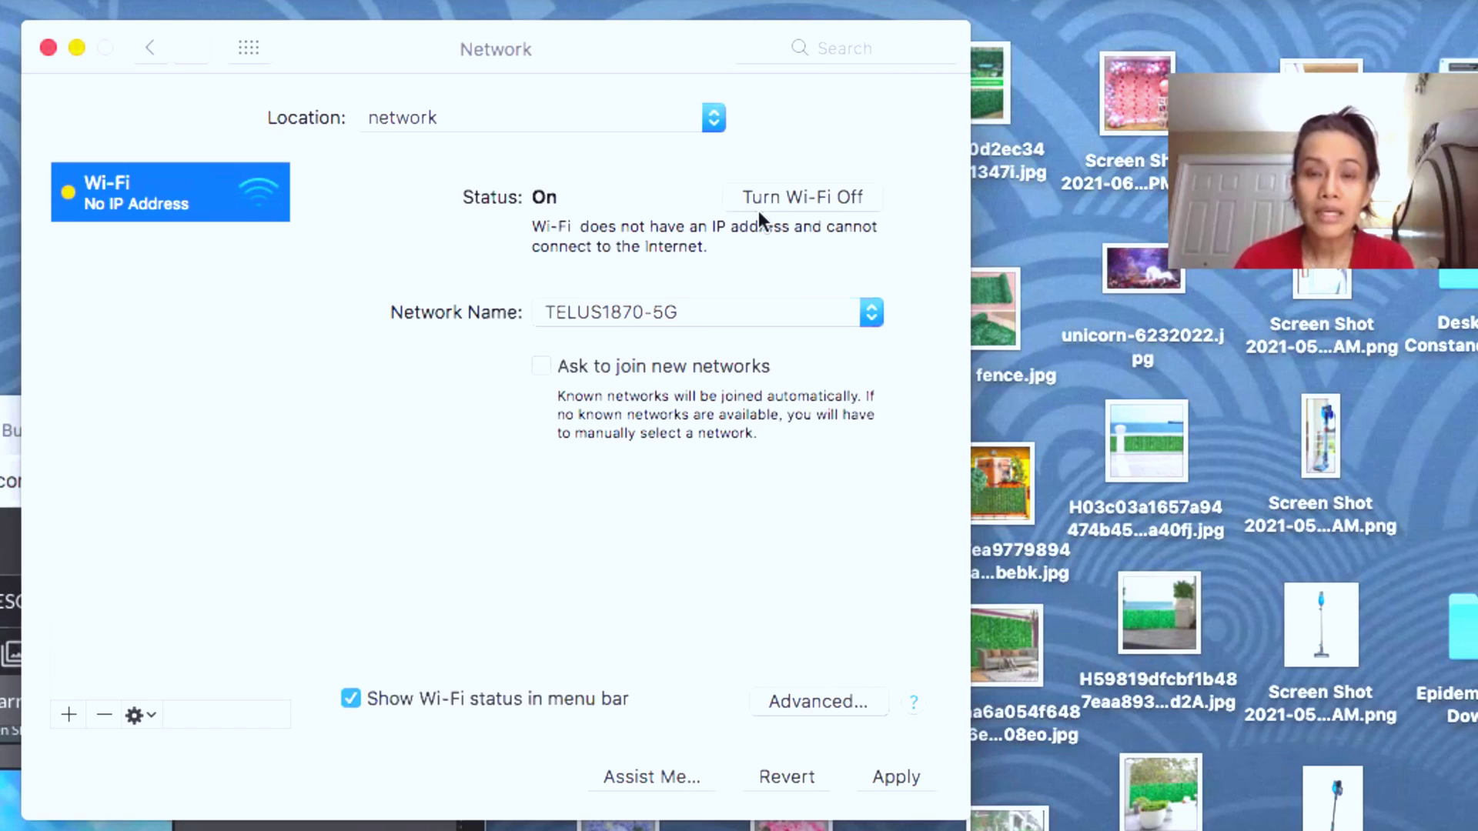
Apply the pending network changes, turn Wi-Fi off and back on, then minimize Network
click(820, 199)
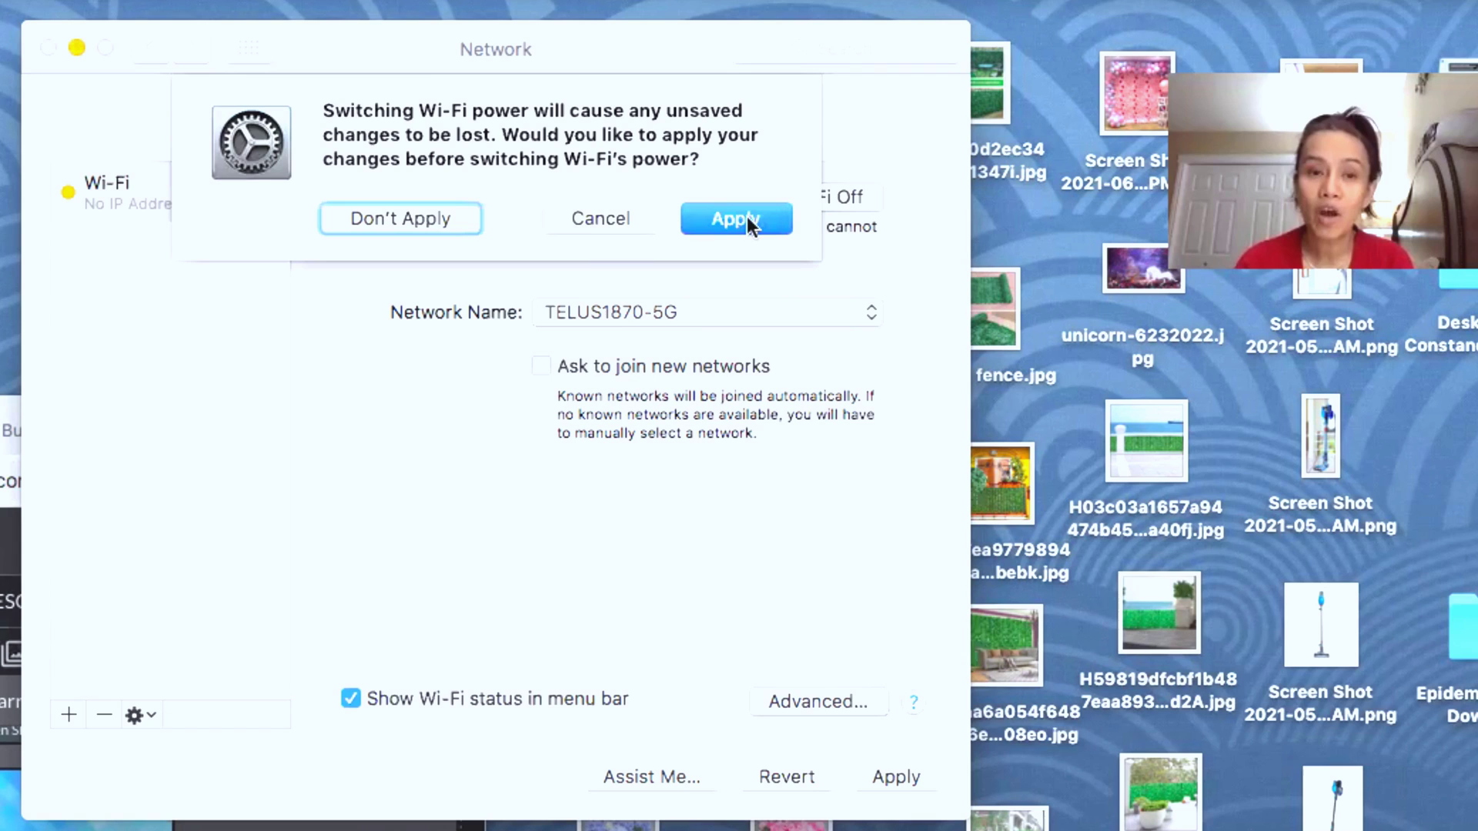
click(744, 217)
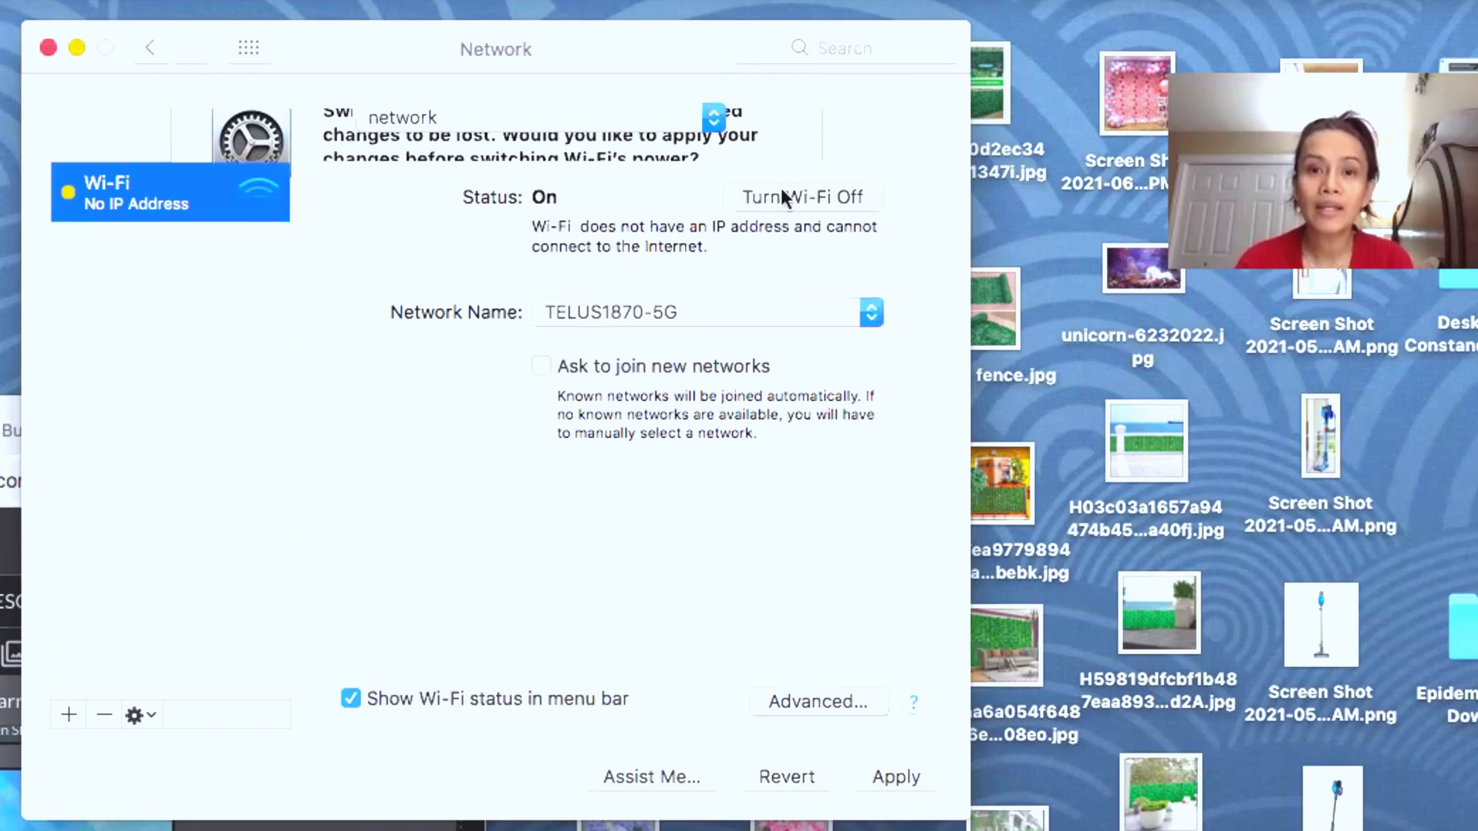
click(778, 197)
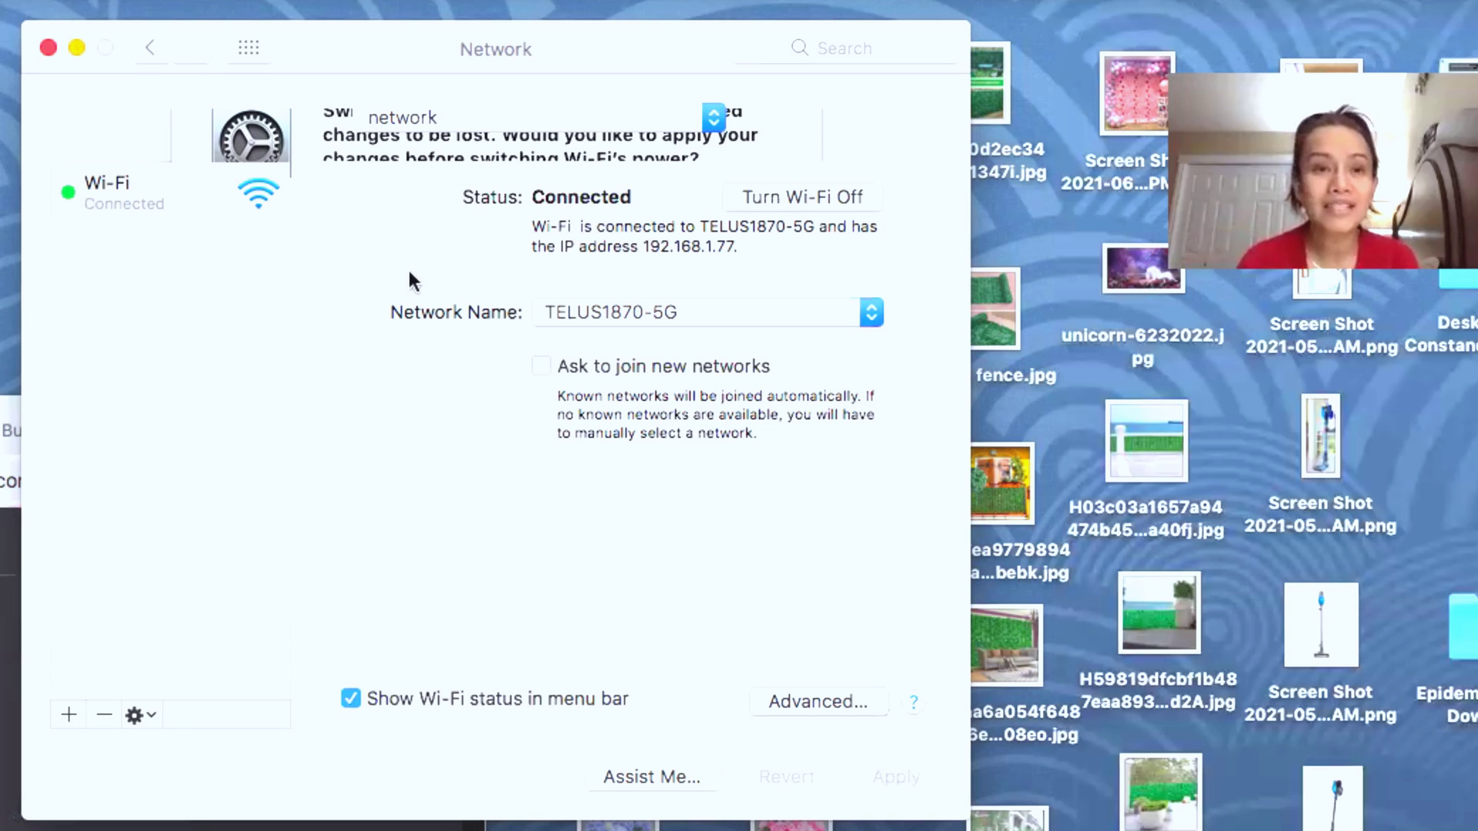
click(77, 49)
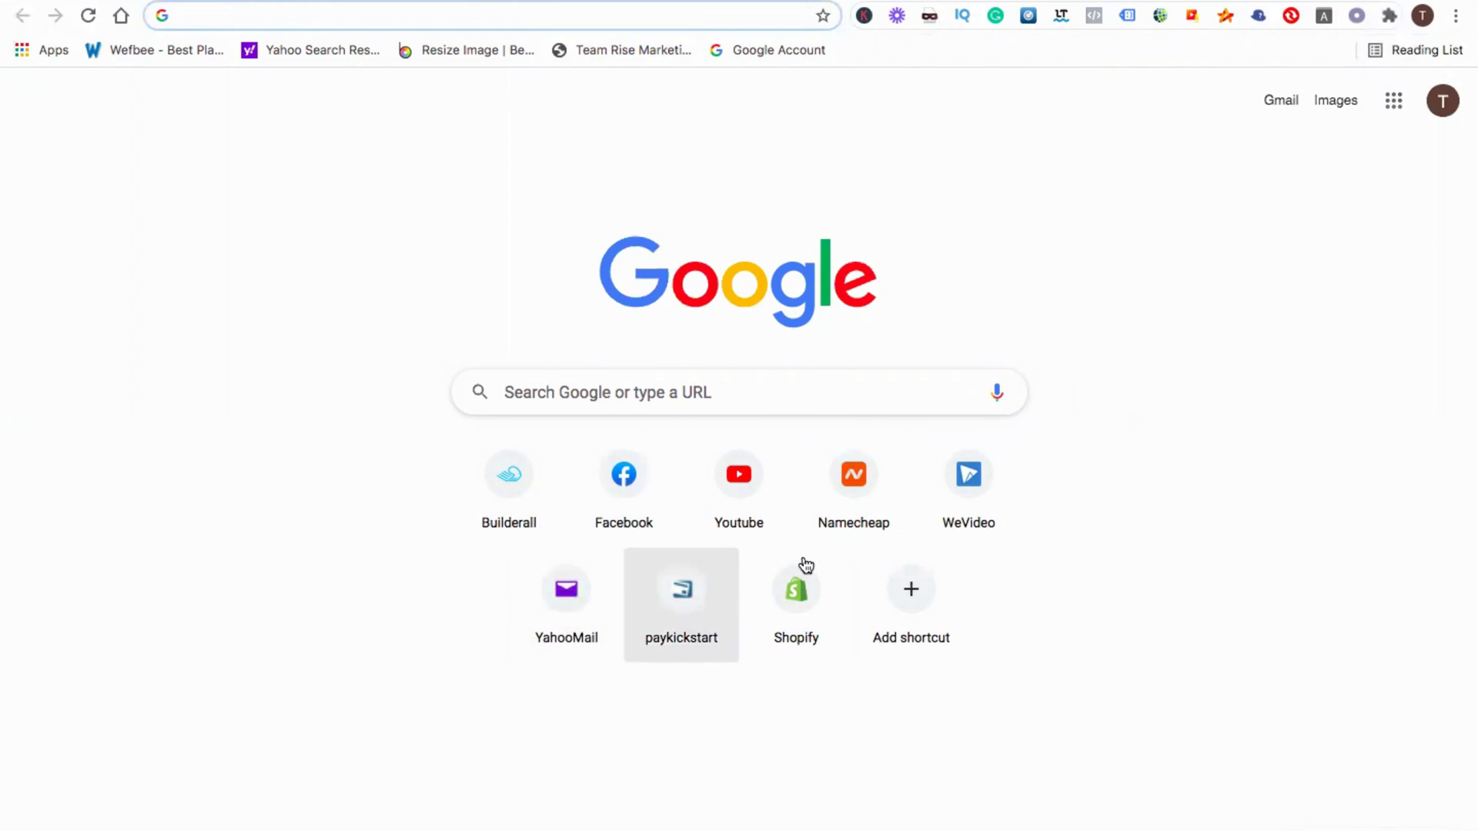
click(725, 508)
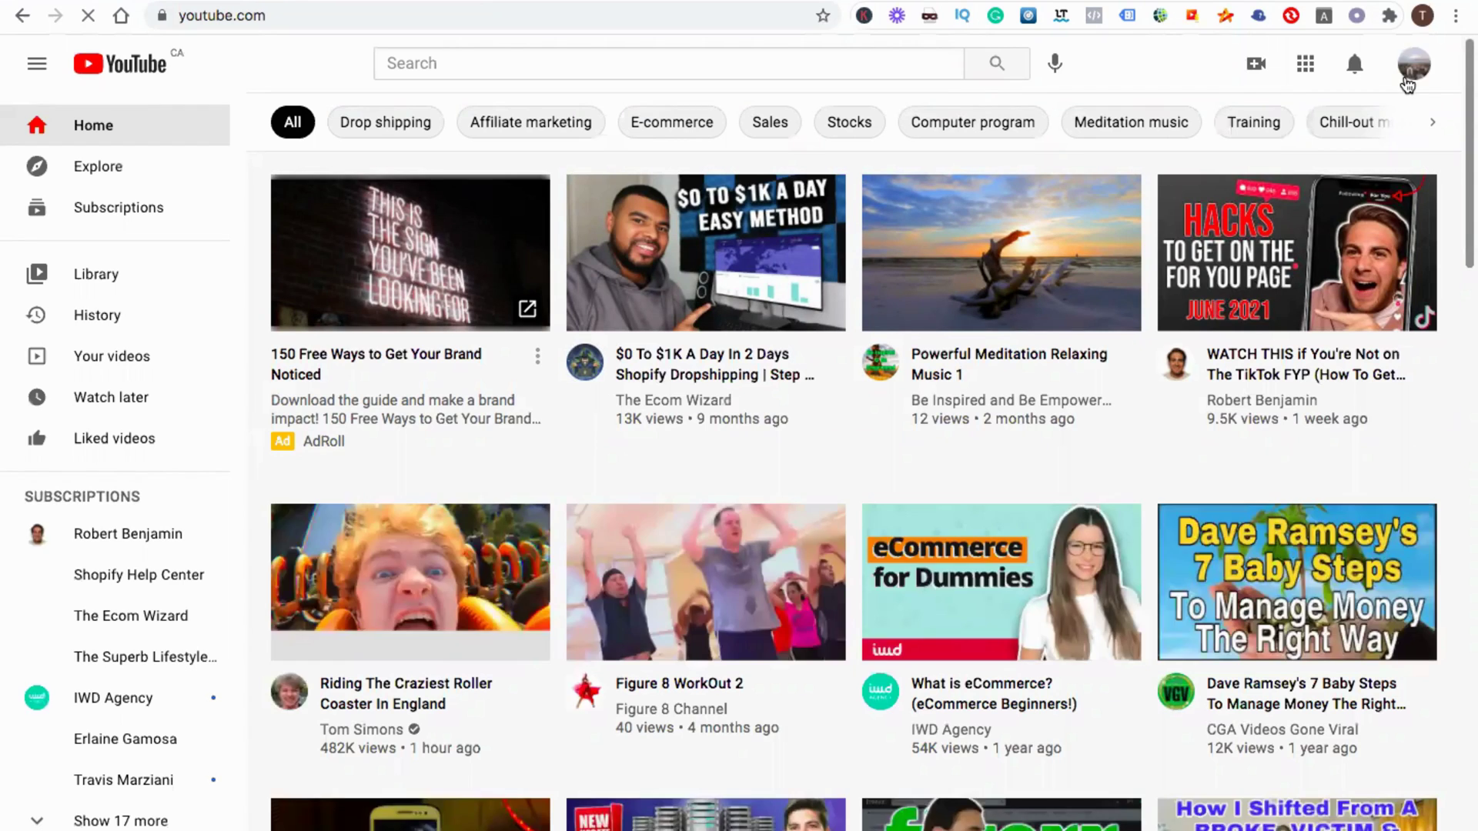
click(1408, 80)
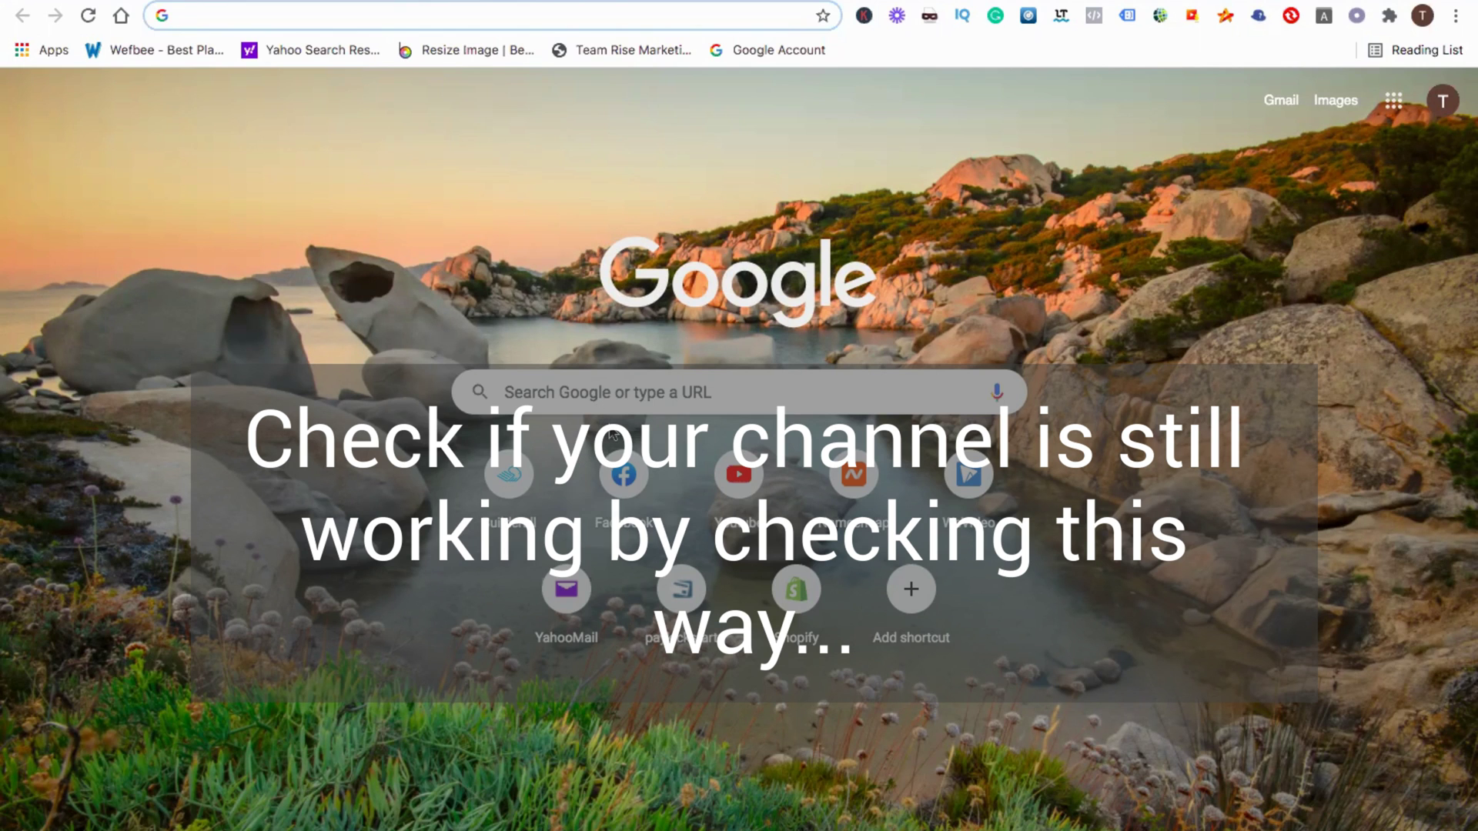
Reach your YouTube channel again through the recent channel search and view its page
click(590, 383)
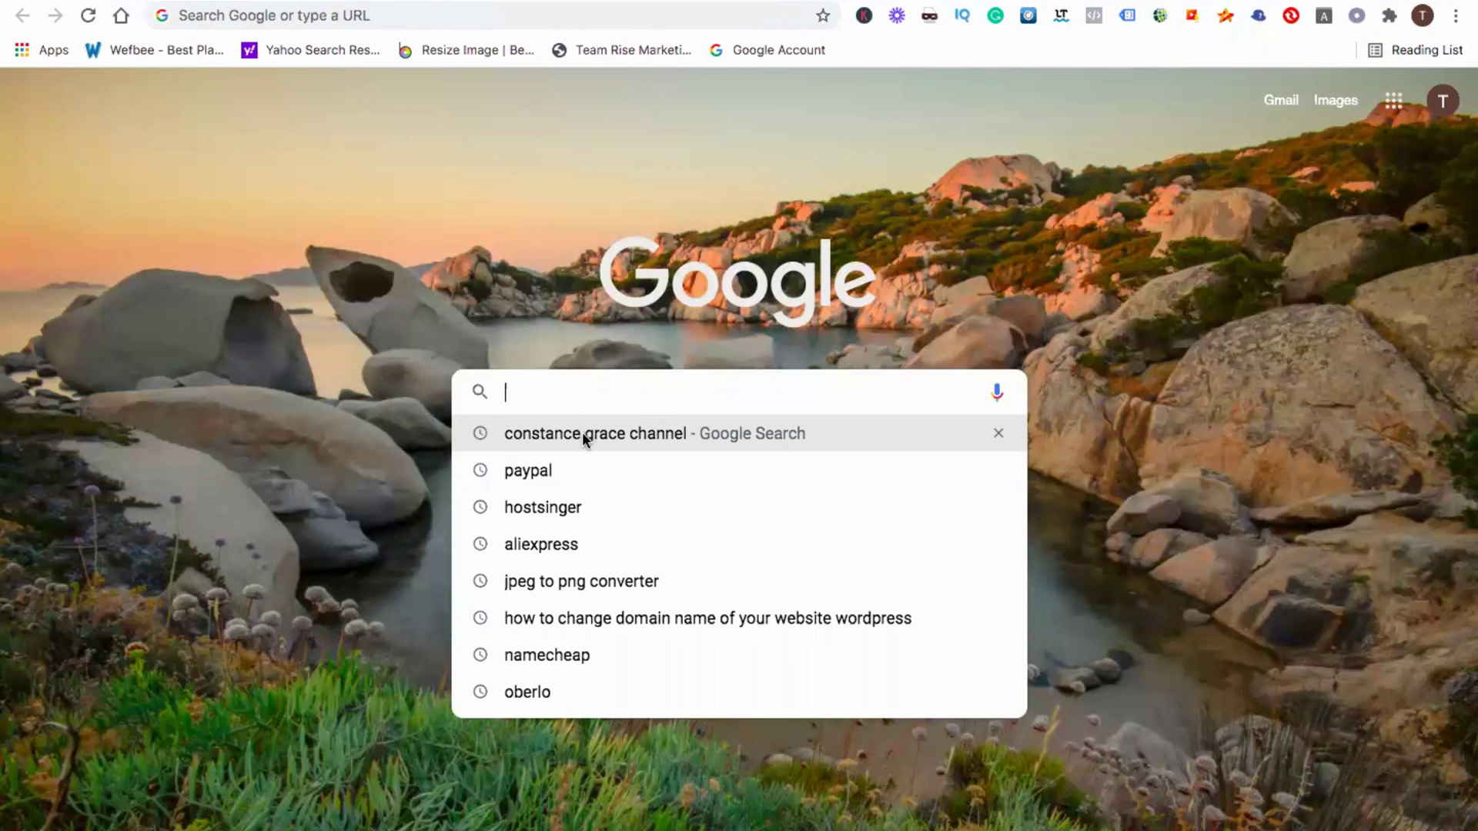
click(582, 434)
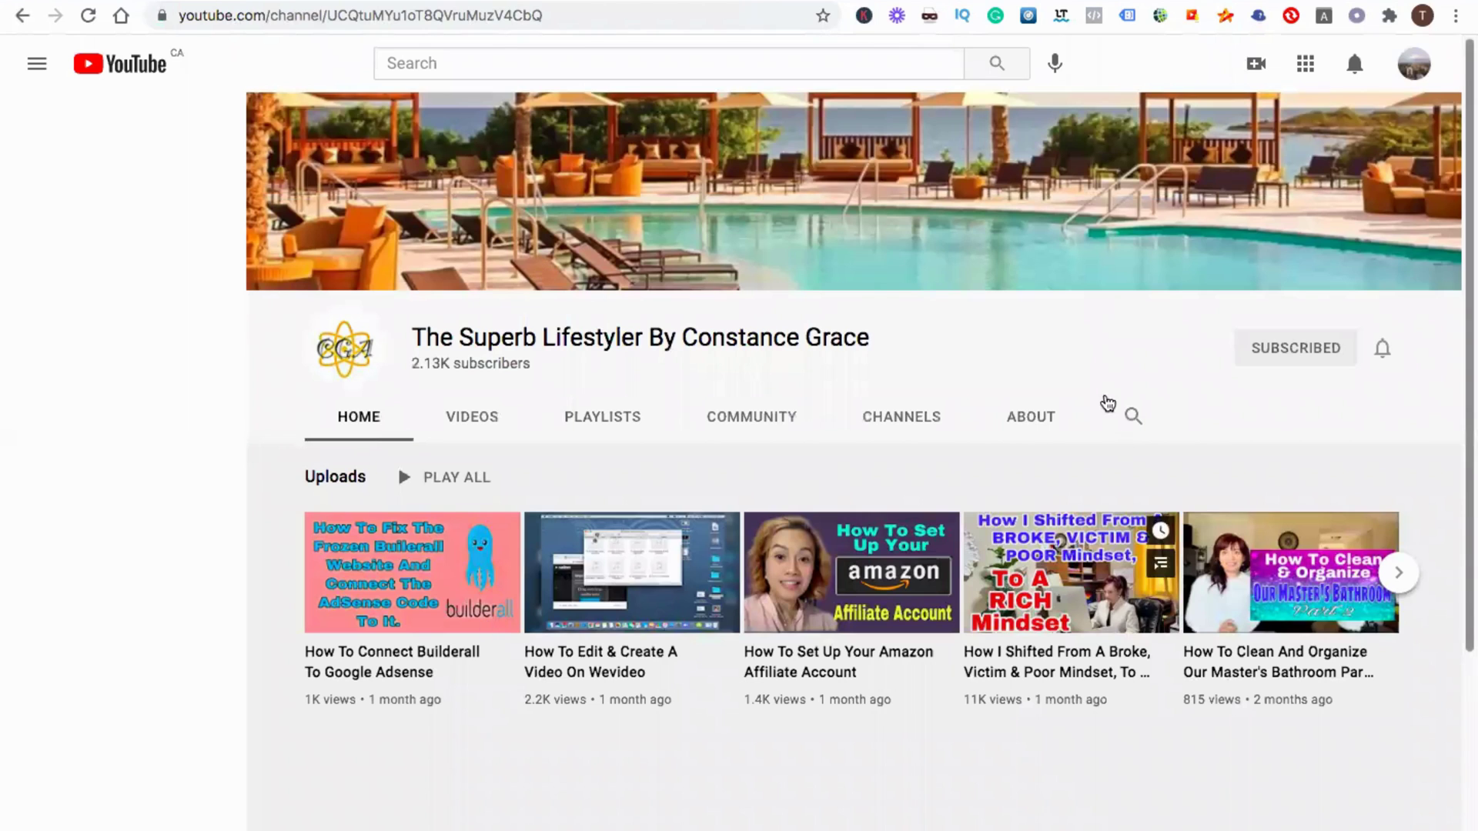
scroll(1008, 505, down, 4)
scroll(1010, 505, up, 4)
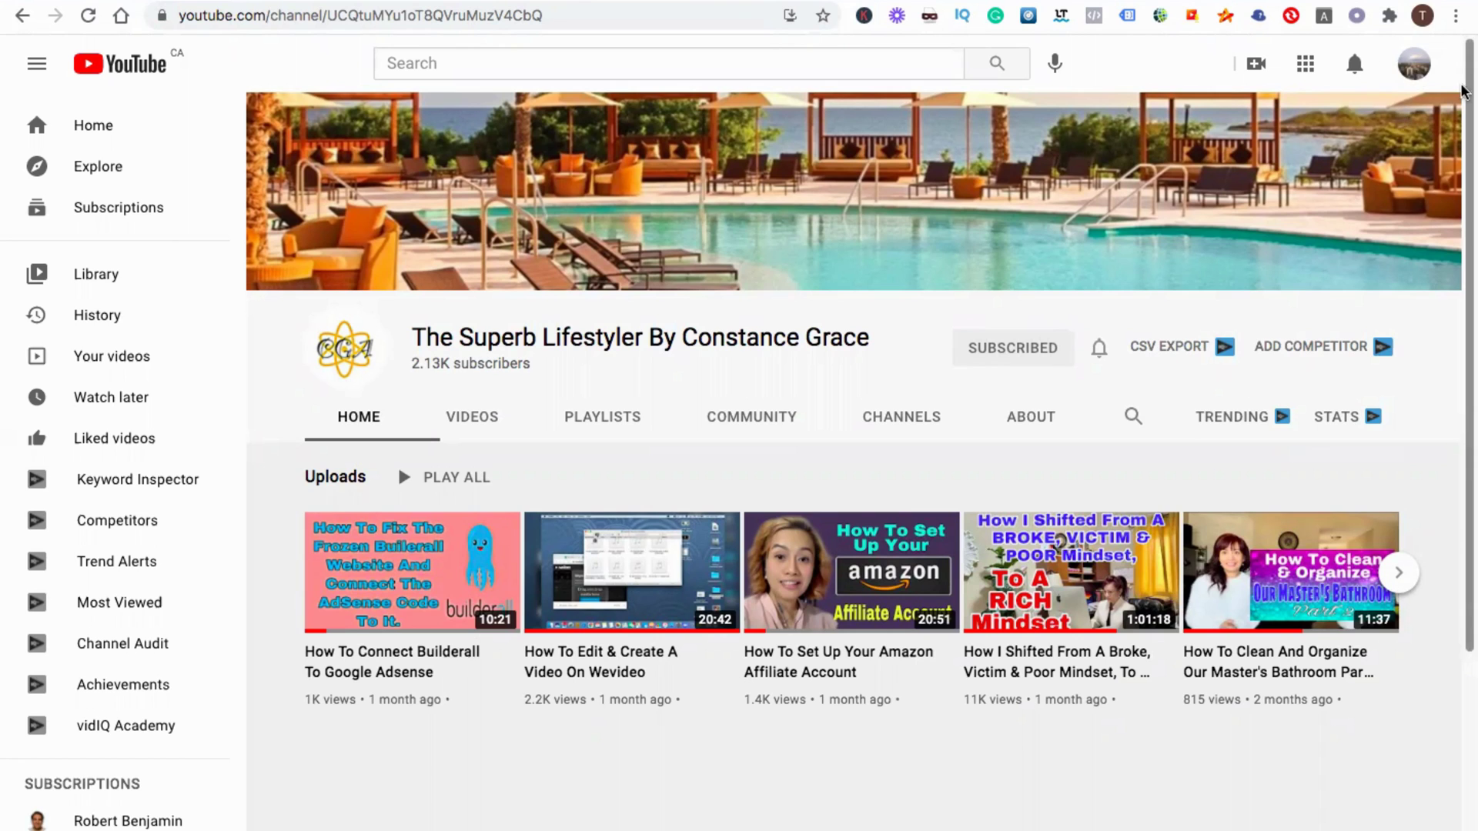
Switch YouTube to another account from the avatar's Switch account list
click(1414, 73)
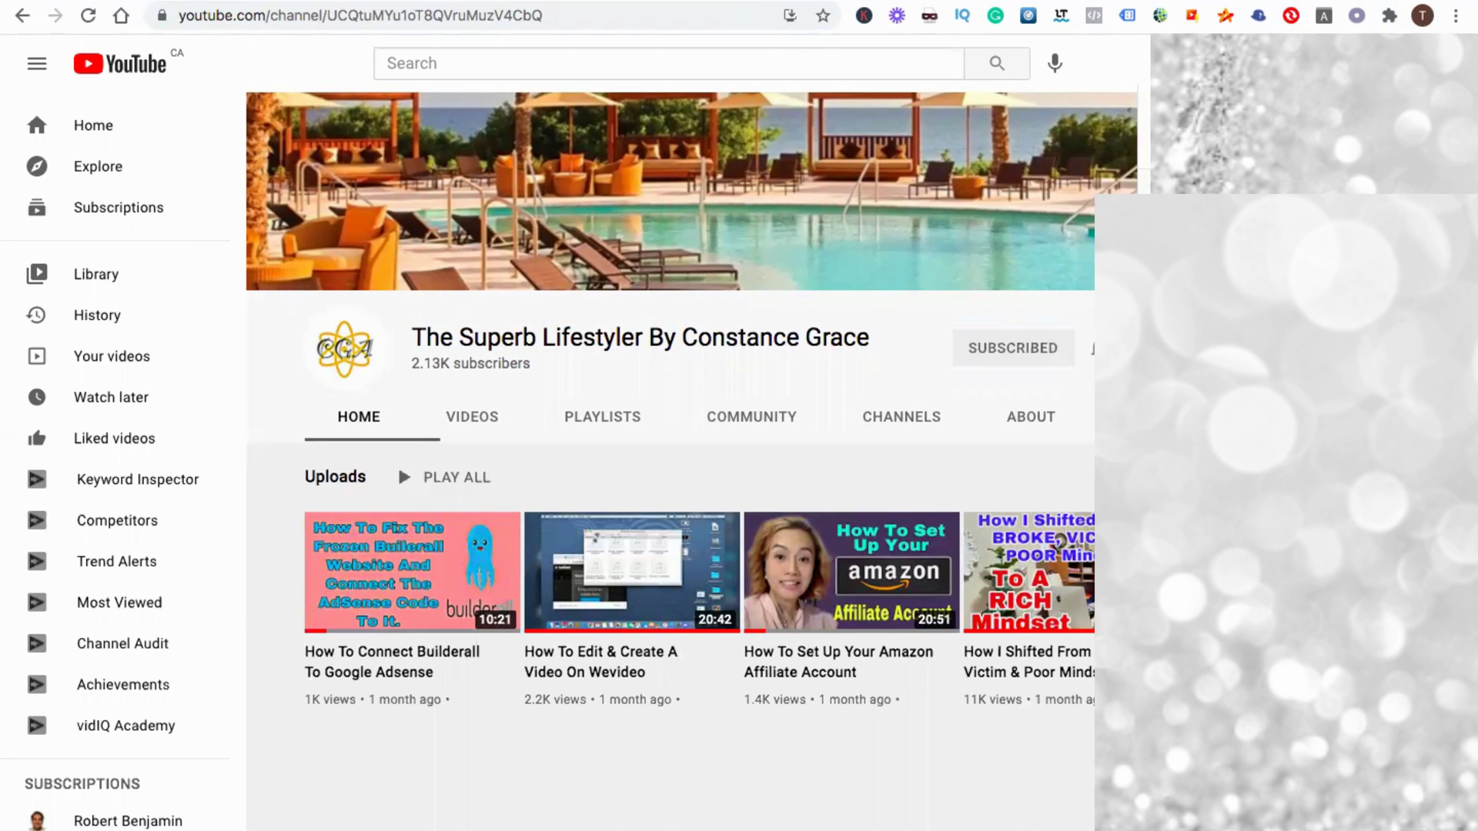
click(1222, 320)
click(1171, 725)
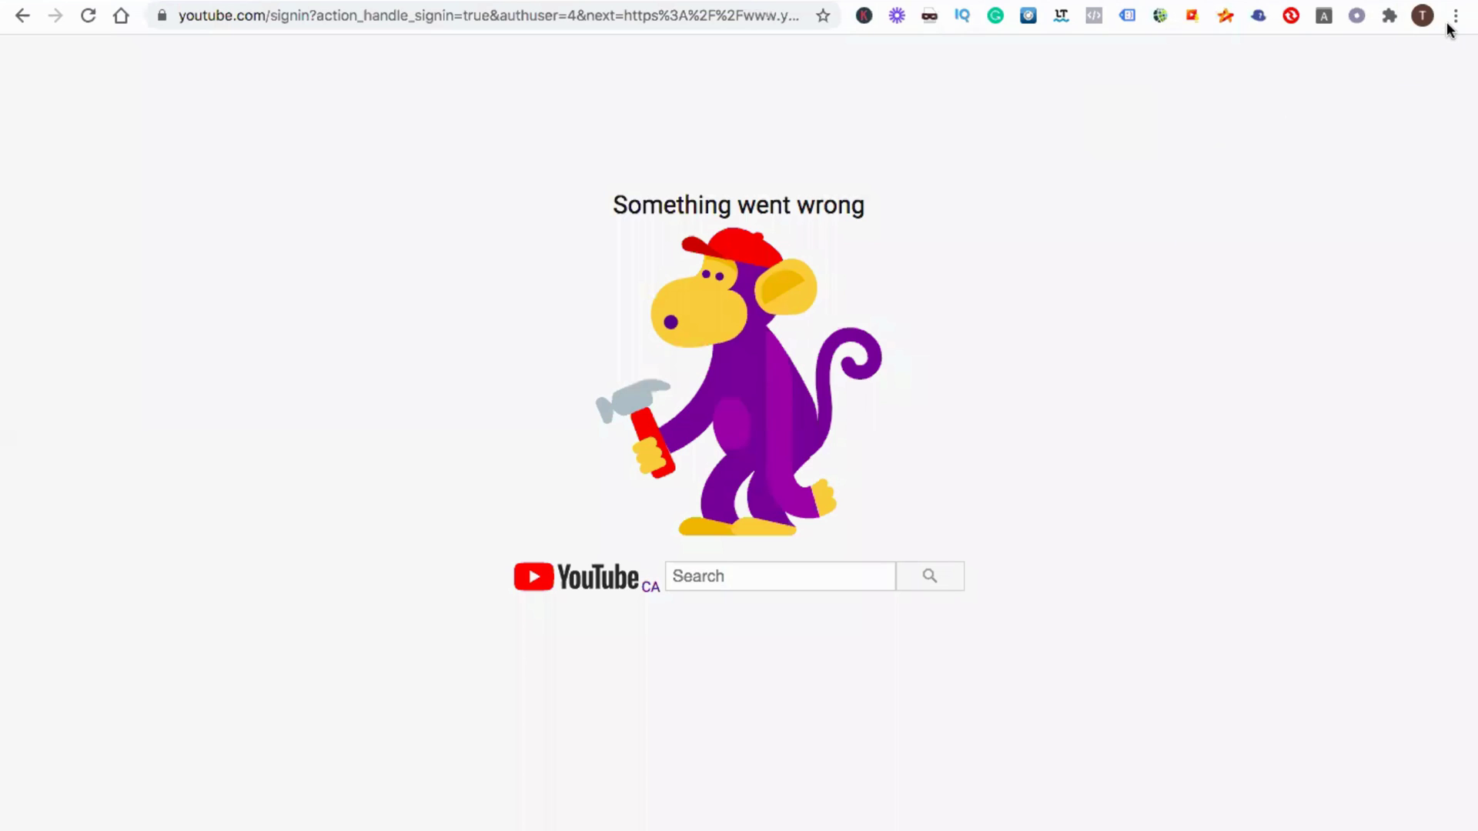
click(1455, 18)
Open Chrome Settings and reach Privacy and security's Clear browsing data options
click(1166, 423)
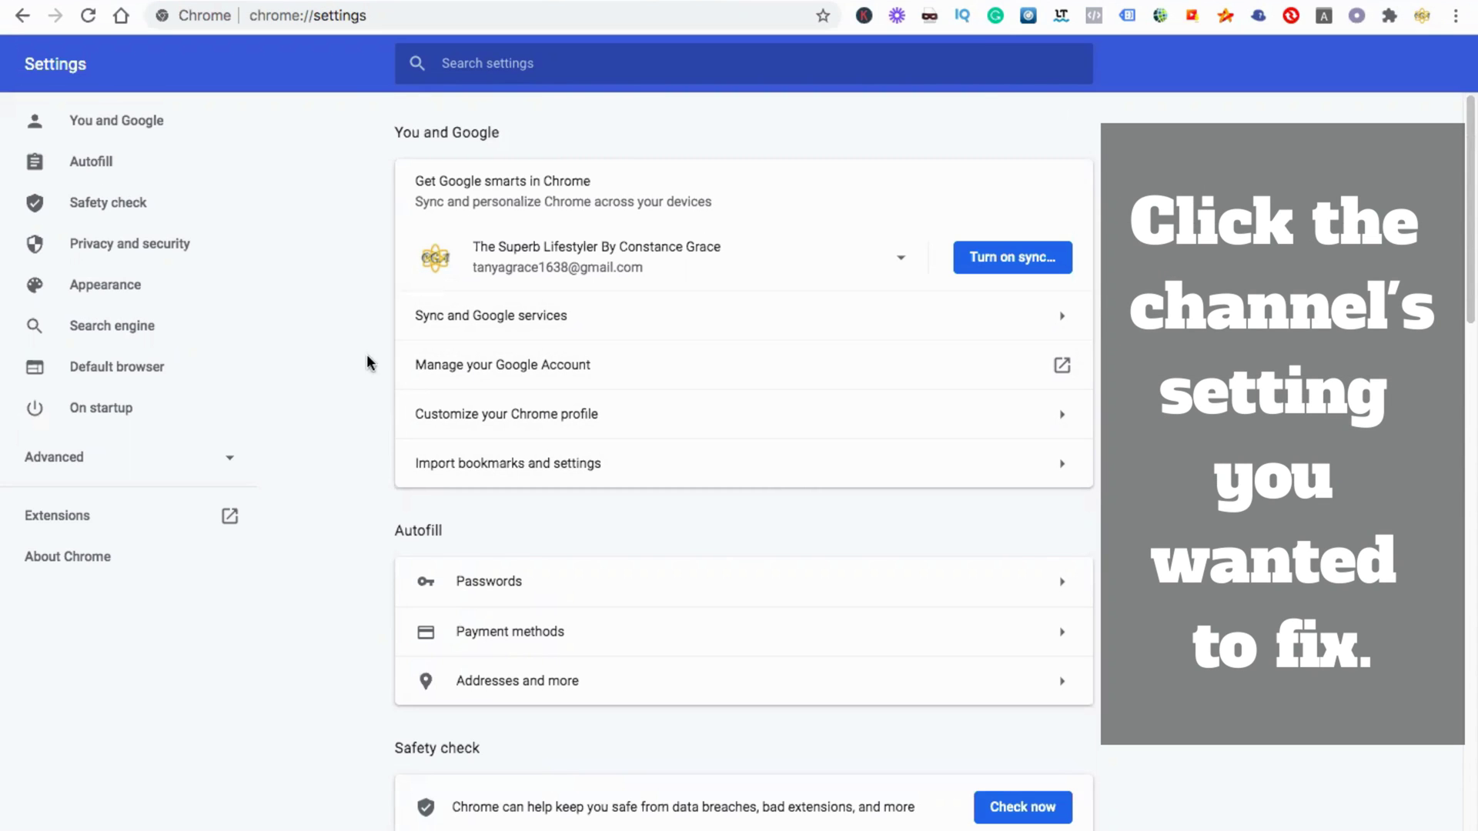
scroll(644, 552, down, 3)
scroll(639, 548, down, 3)
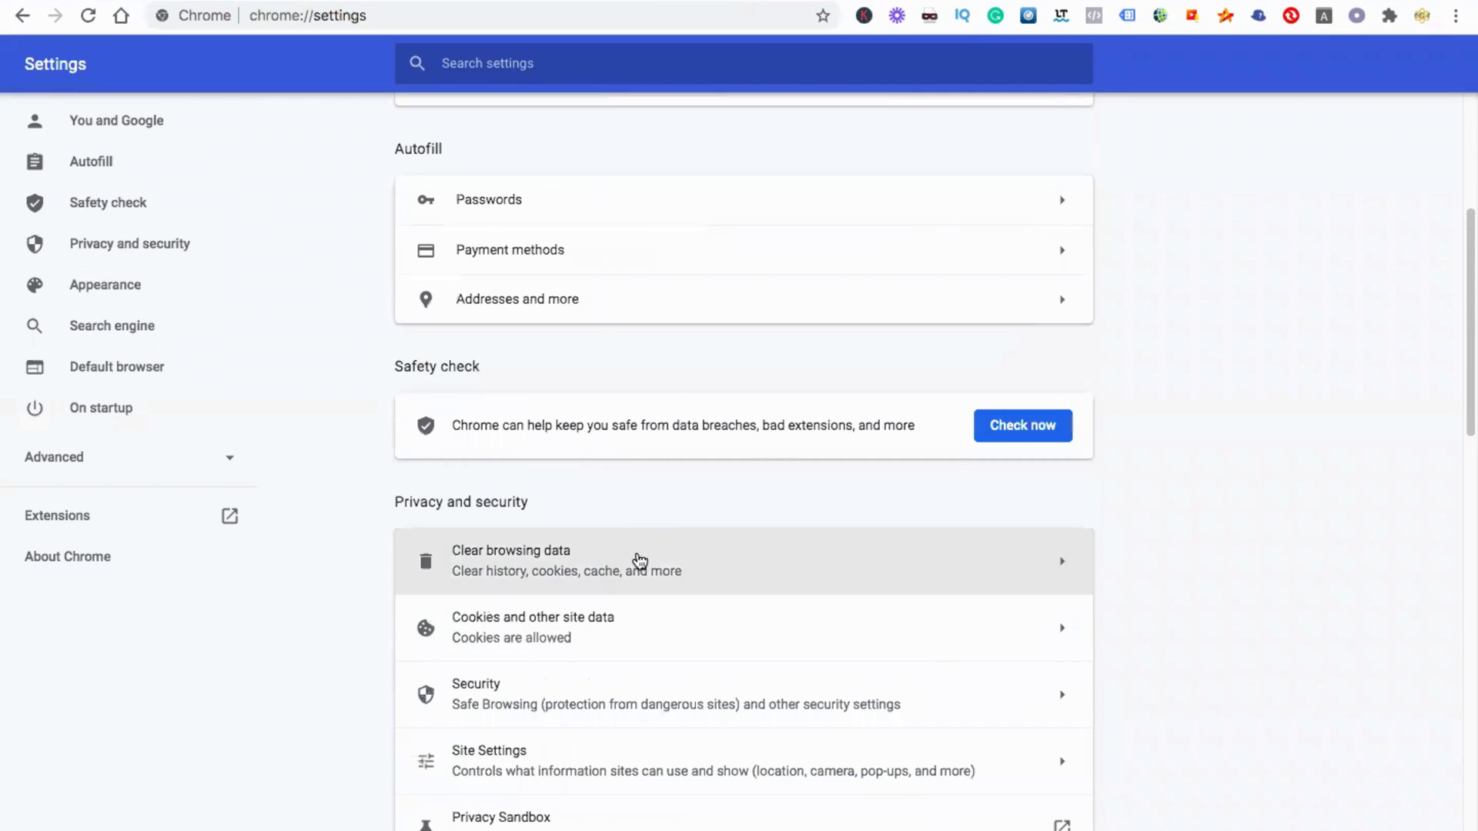
scroll(598, 623, down, 1)
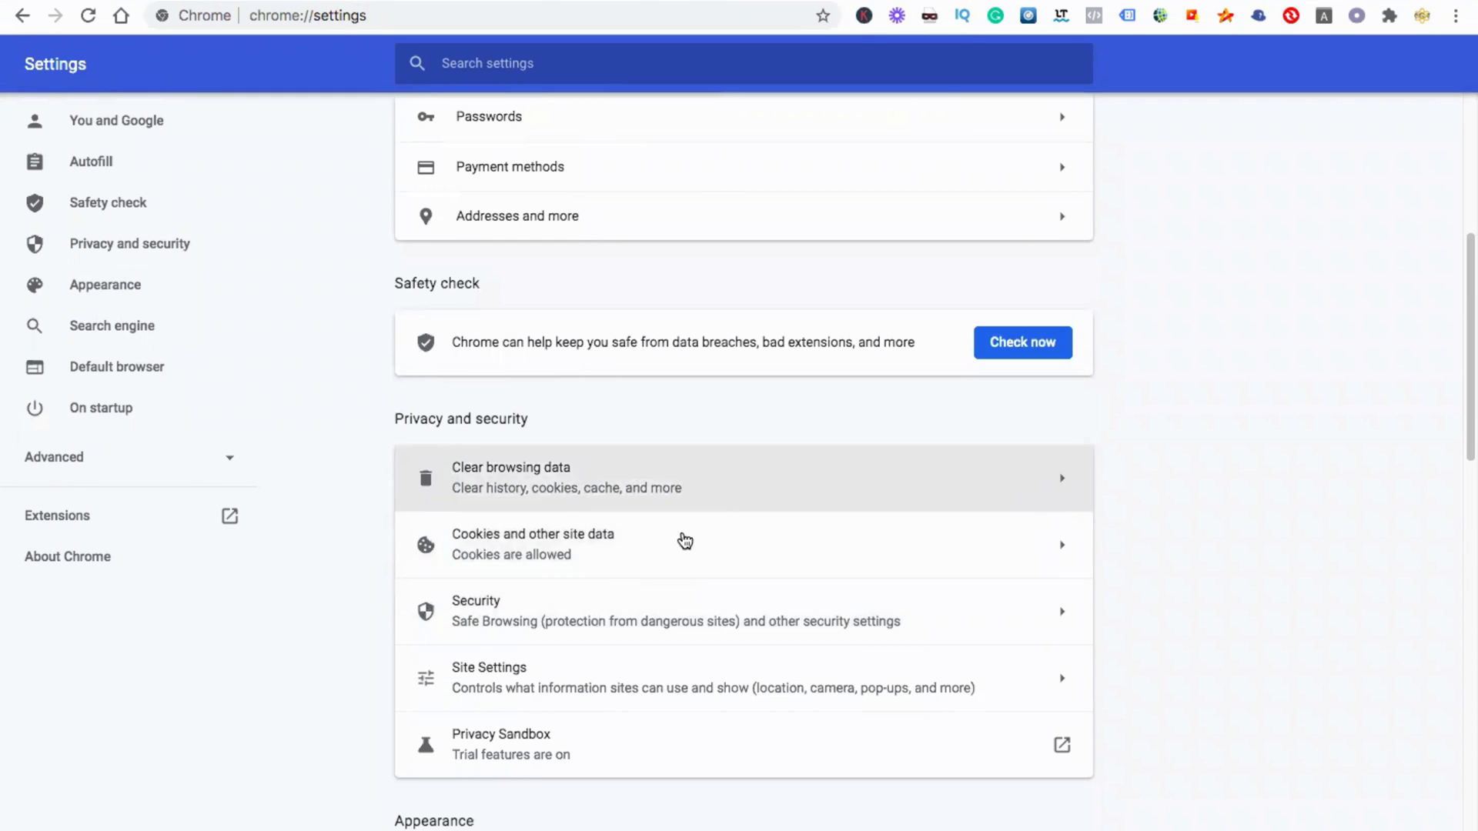
scroll(720, 548, down, 3)
scroll(723, 545, up, 3)
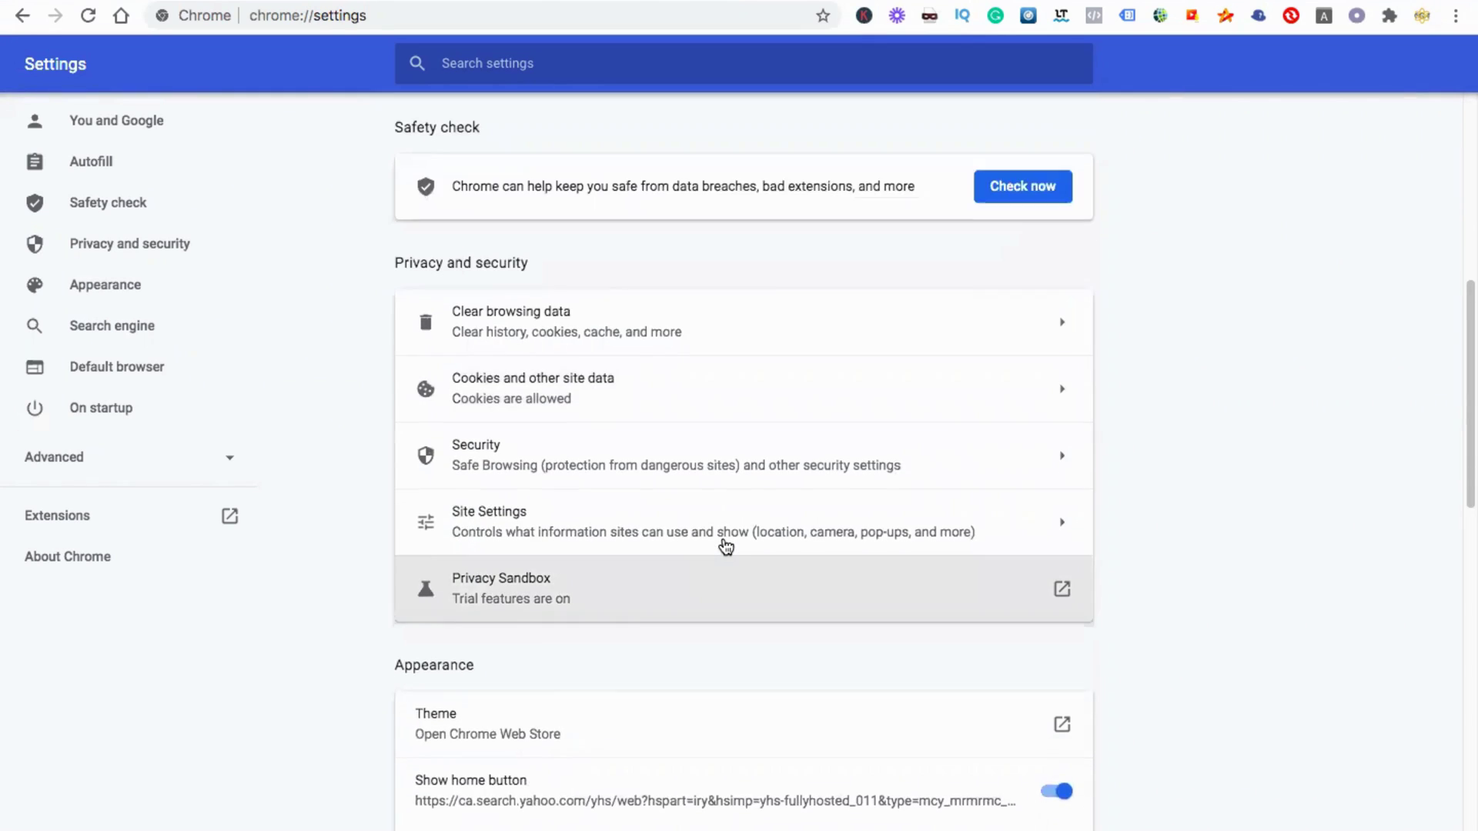
click(650, 460)
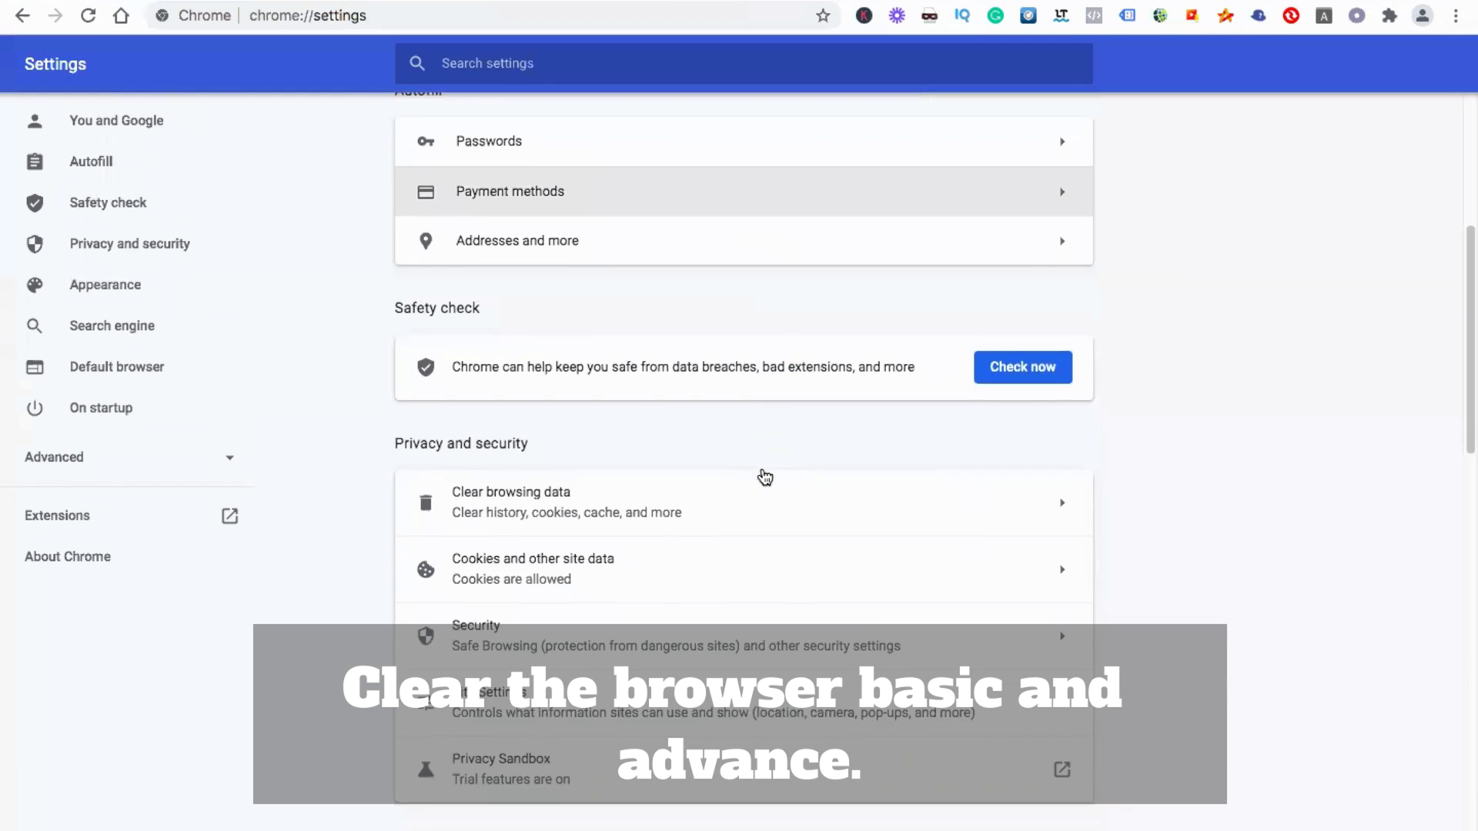
scroll(760, 479, down, 1)
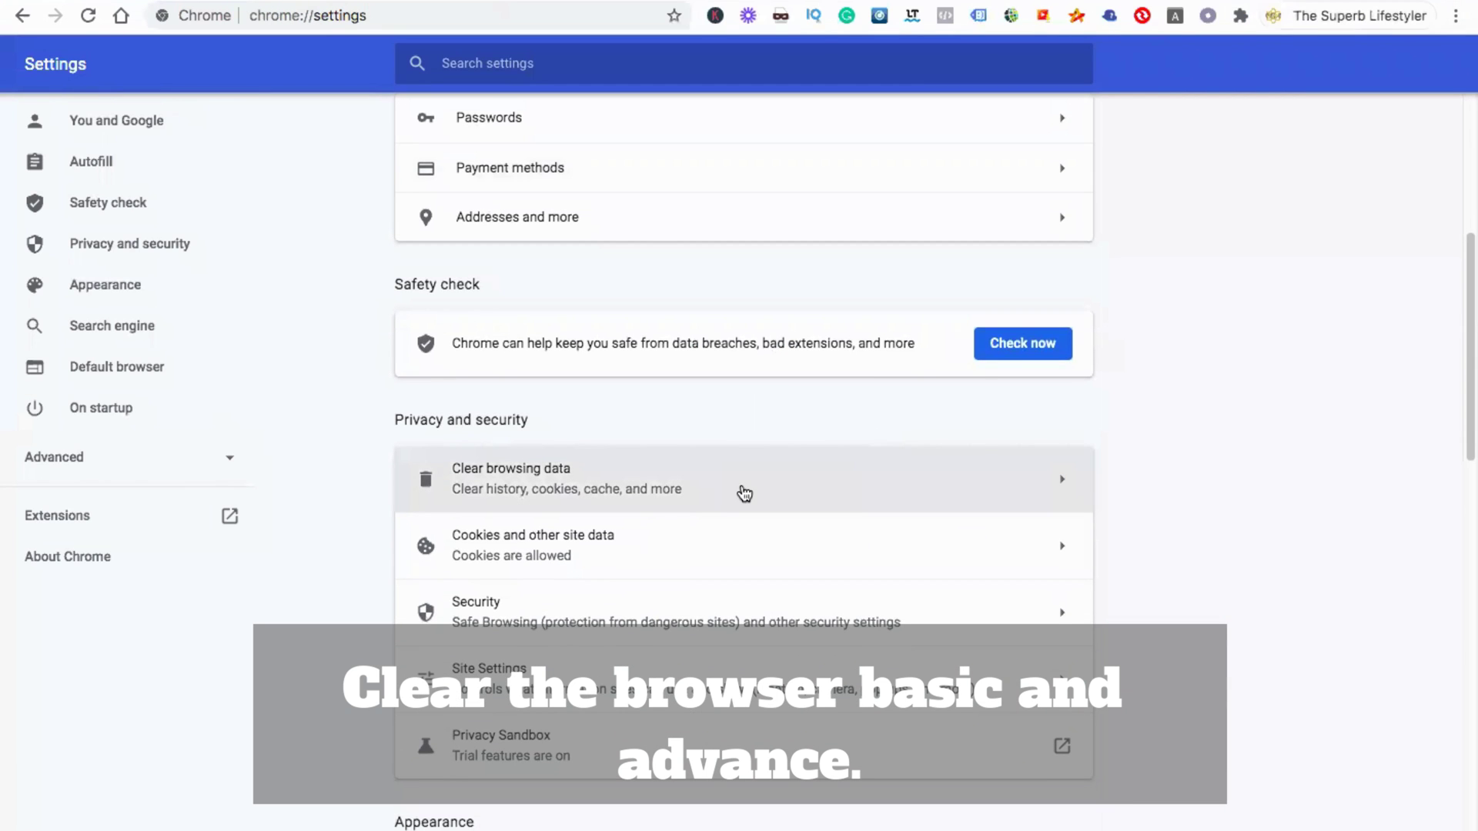
click(696, 495)
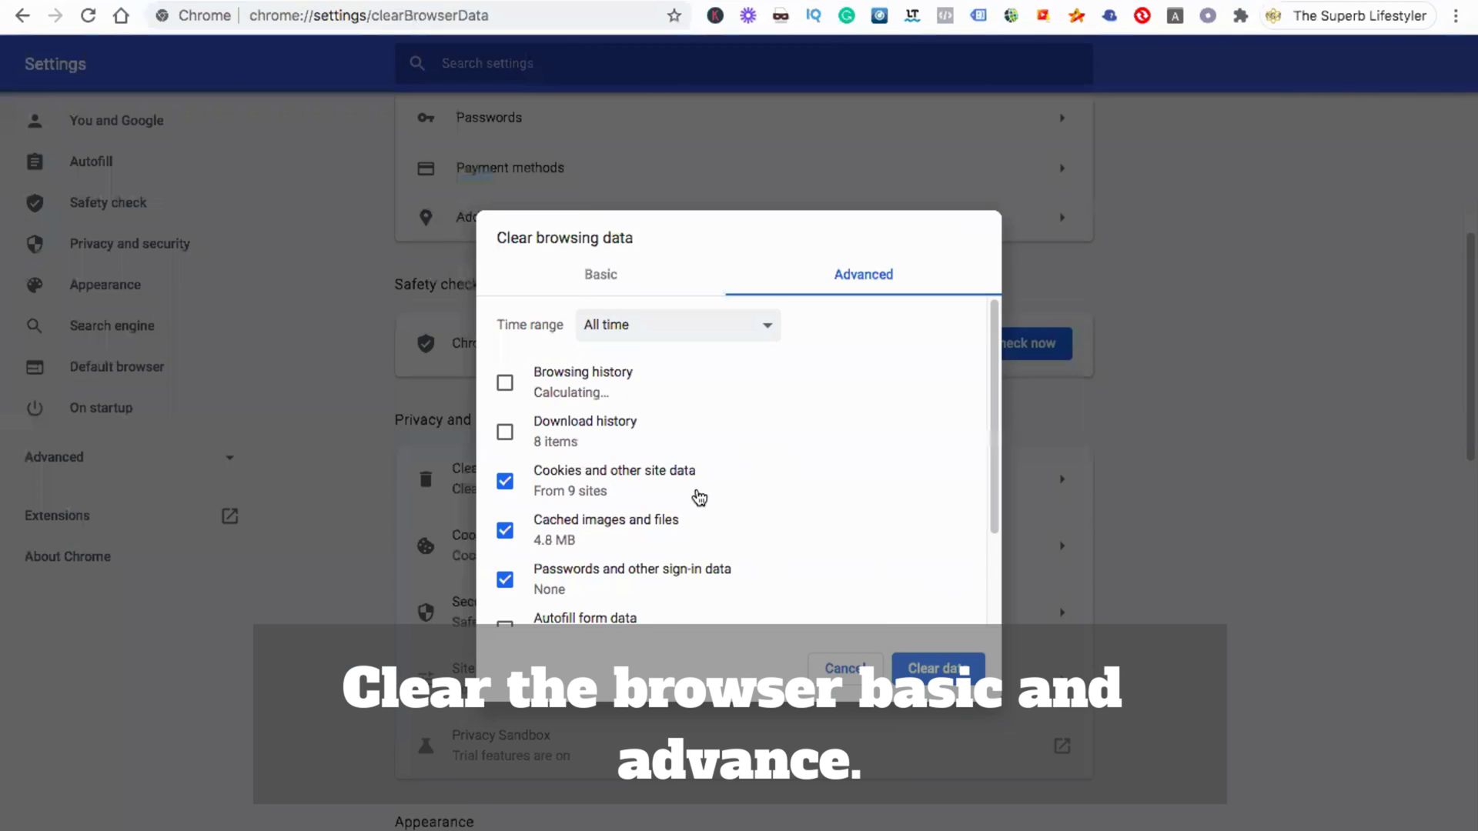
Clear all-time browsing history, cookies and cached images and files, then return to the YouTube tab
click(505, 383)
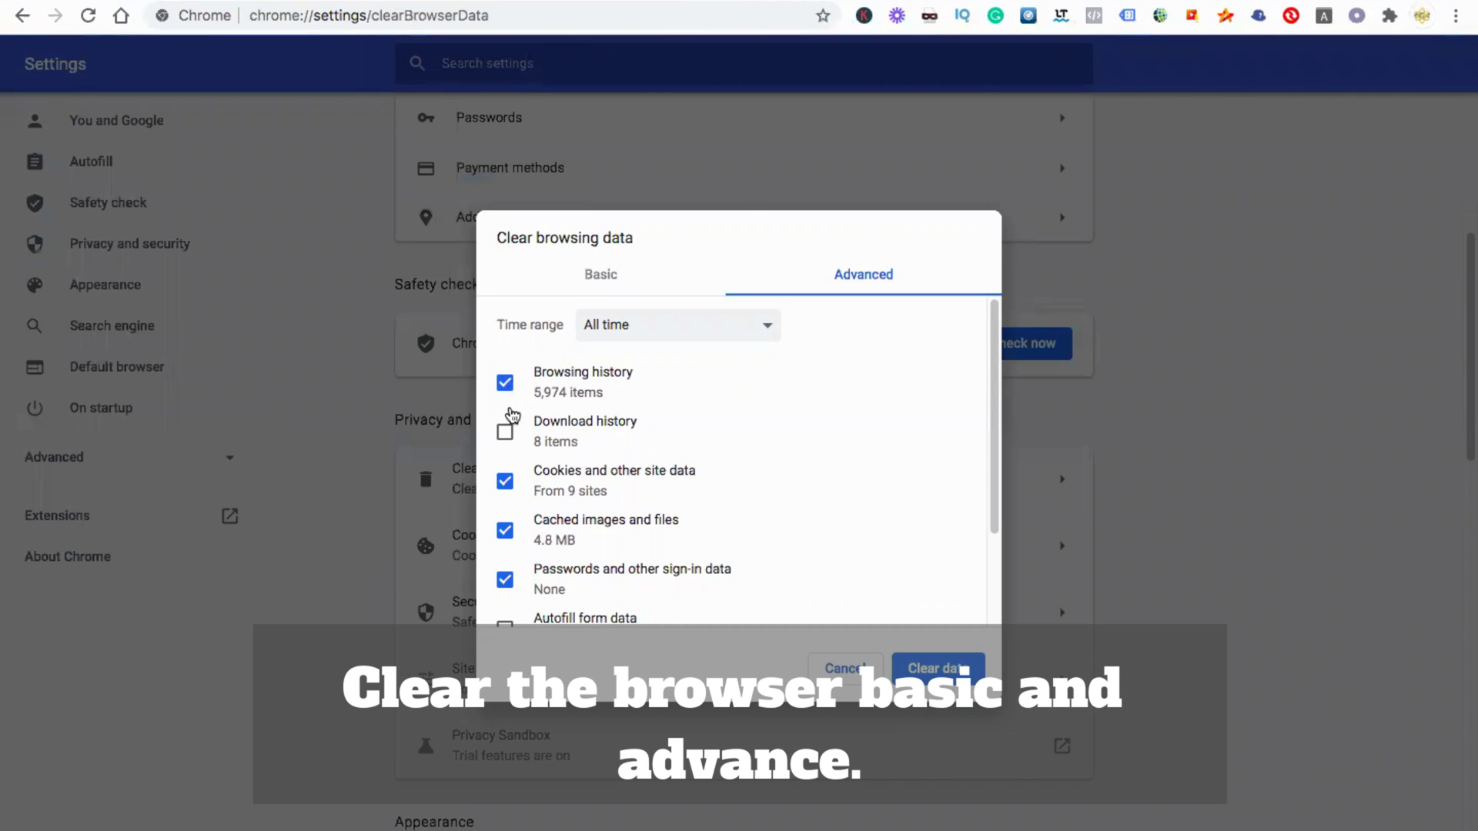
click(505, 435)
click(603, 276)
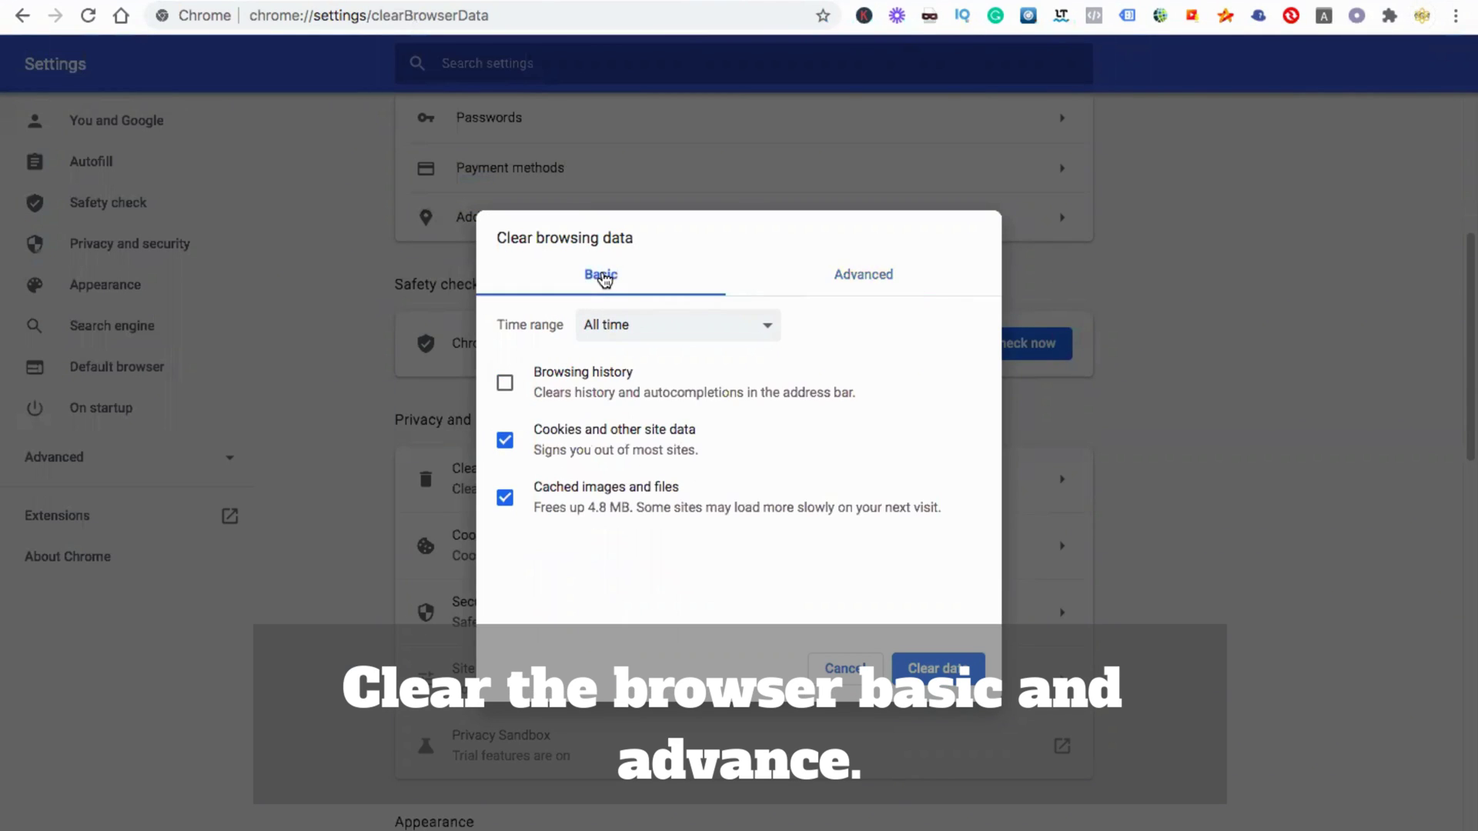
click(505, 383)
click(945, 670)
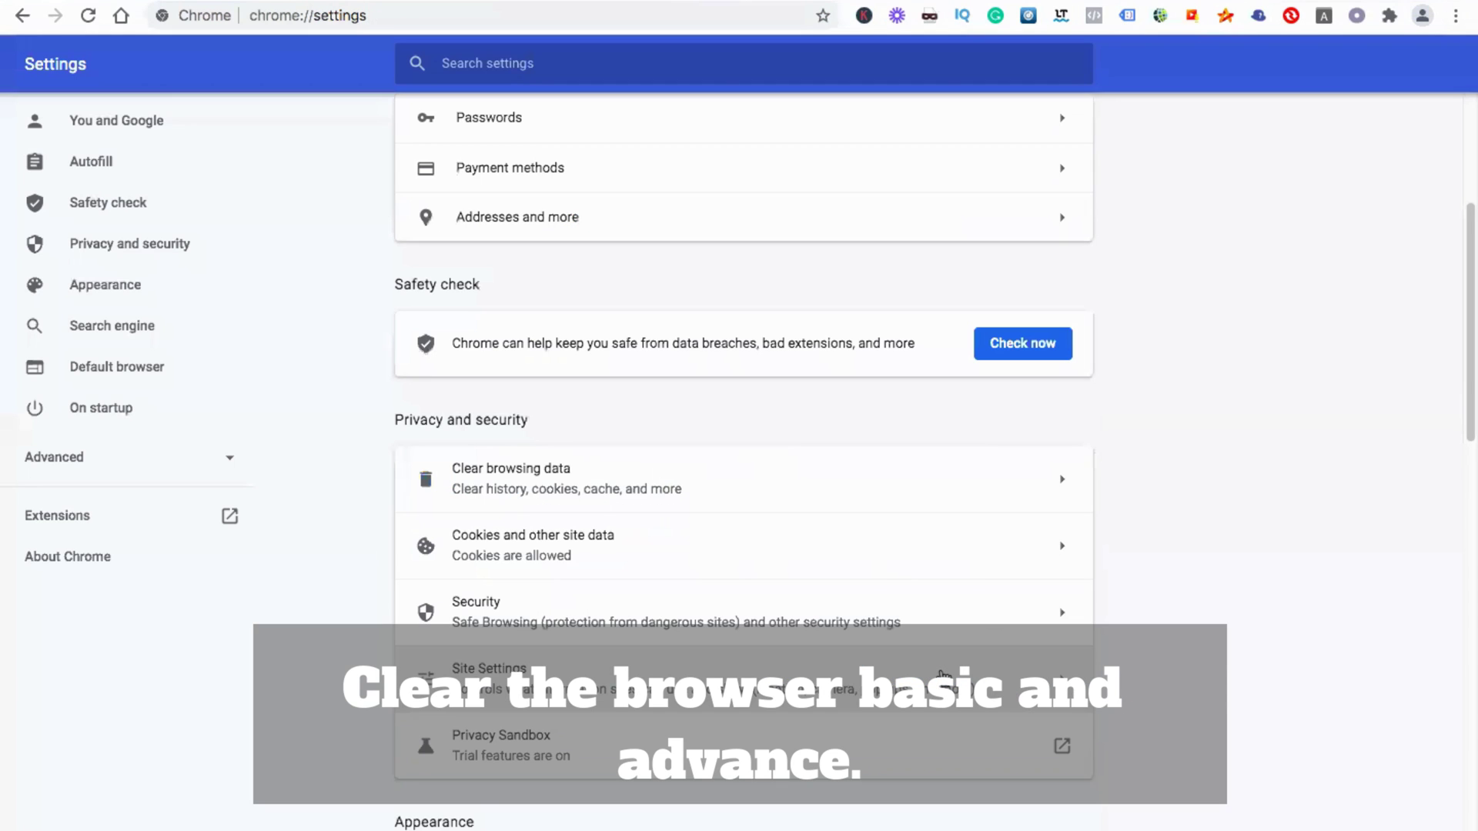
scroll(947, 498, up, 5)
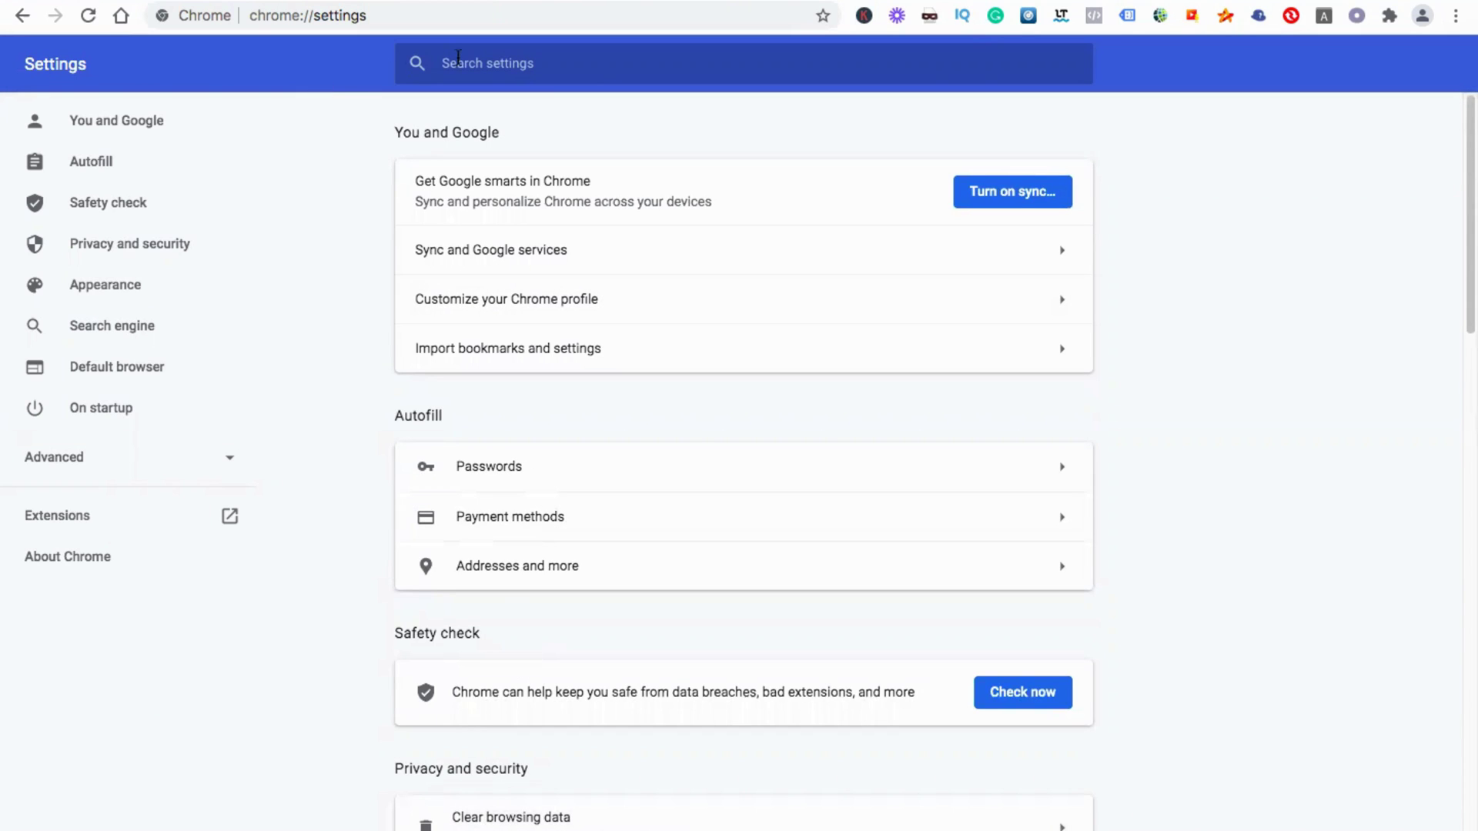
key(ctrl+Tab)
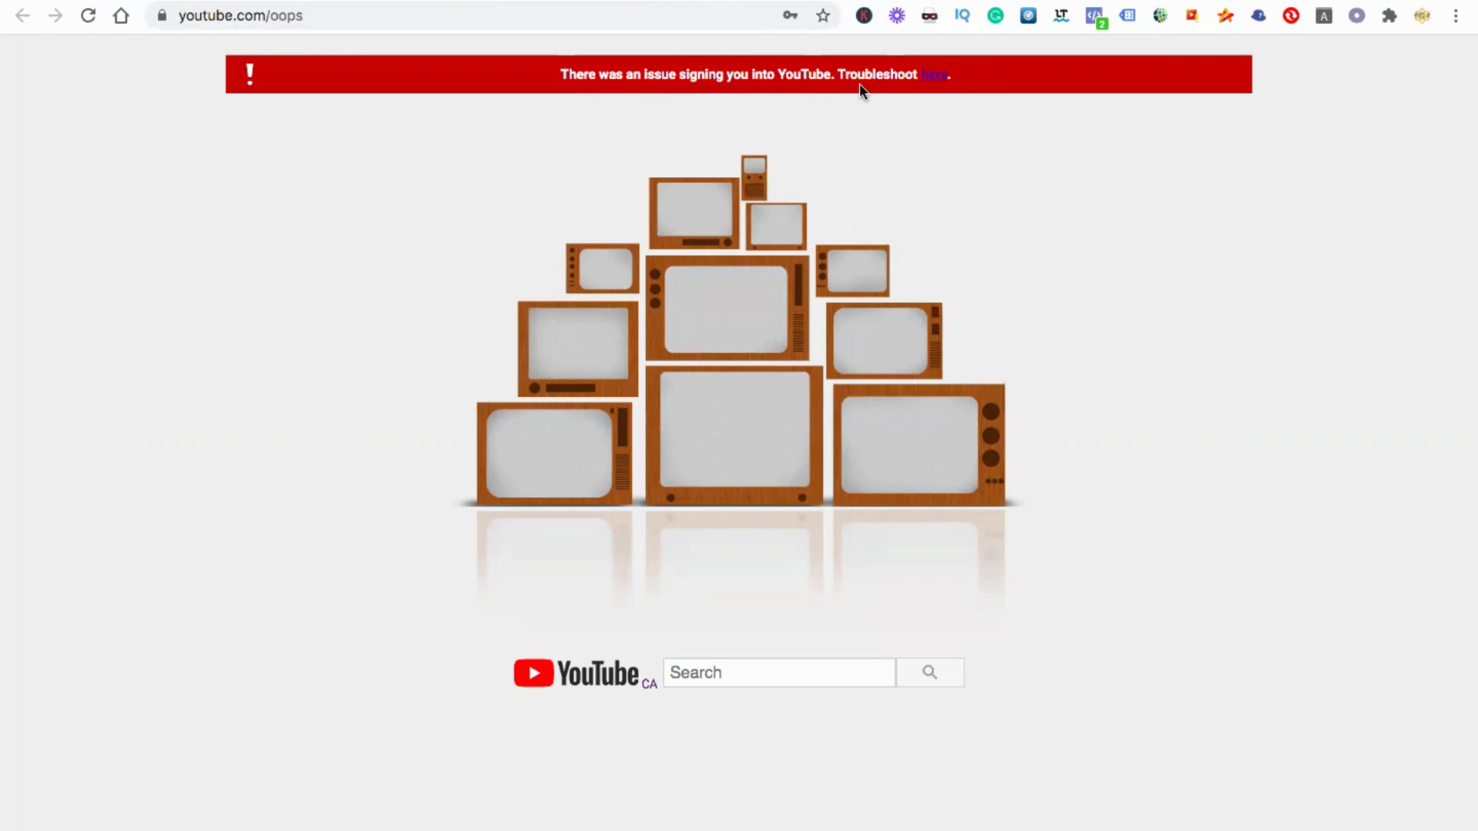
Follow the 'here' link in the red 'There was an issue signing you into YouTube' banner
click(934, 78)
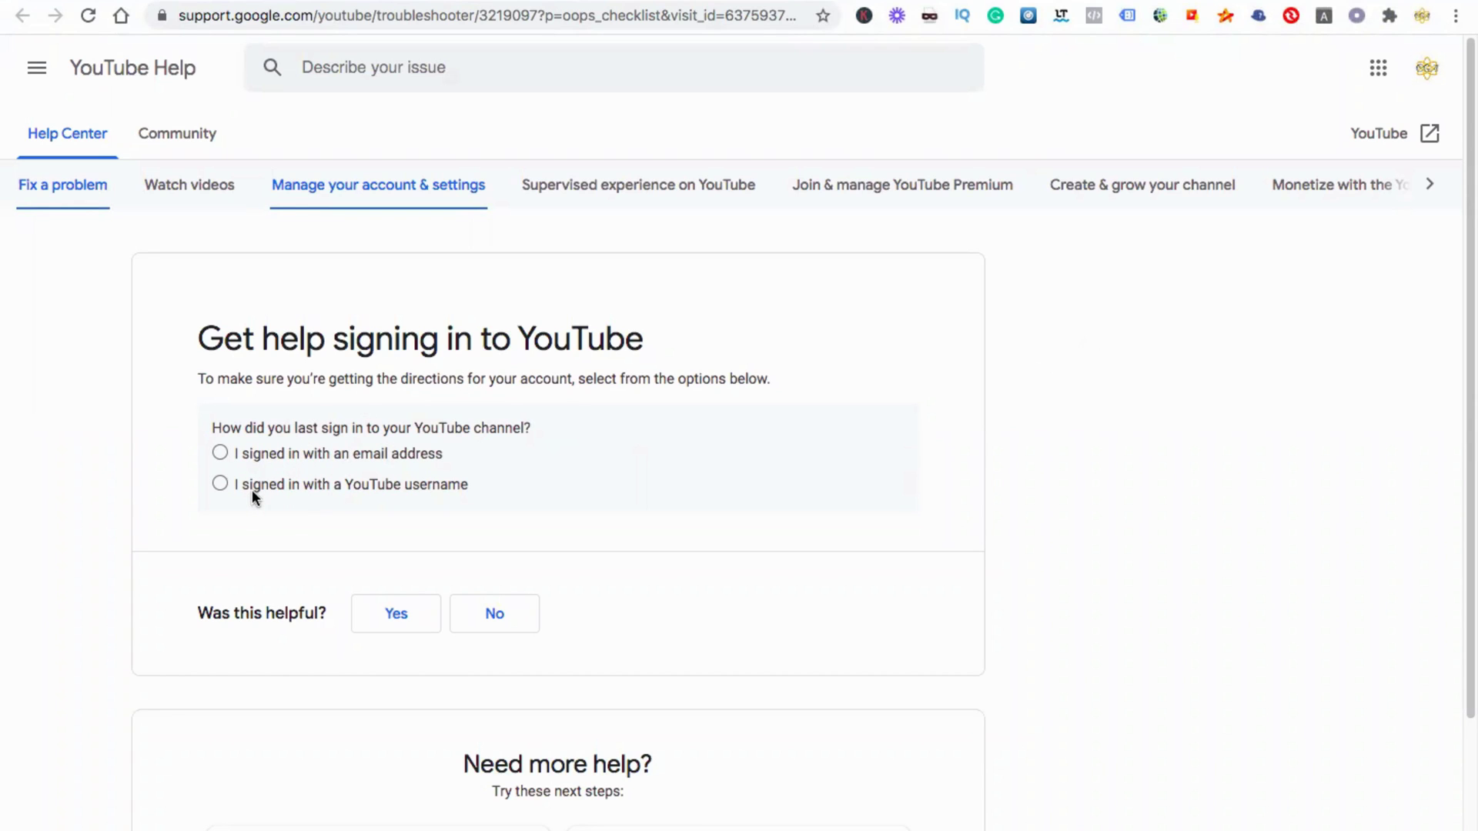
Answer the troubleshooter: email sign-in, password known but can't sign in, page keeps refreshing
click(222, 454)
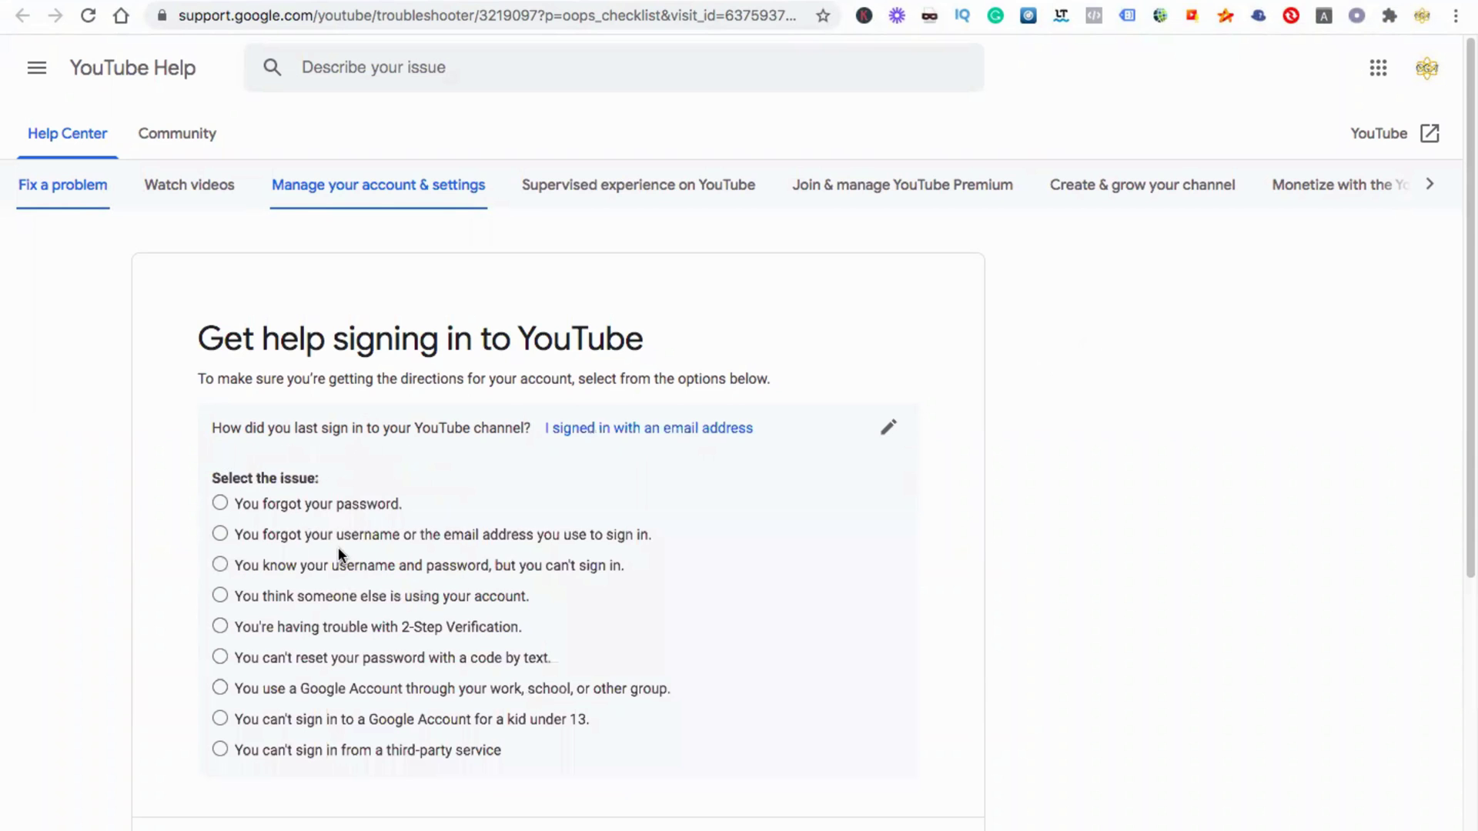
scroll(239, 474, up, 3)
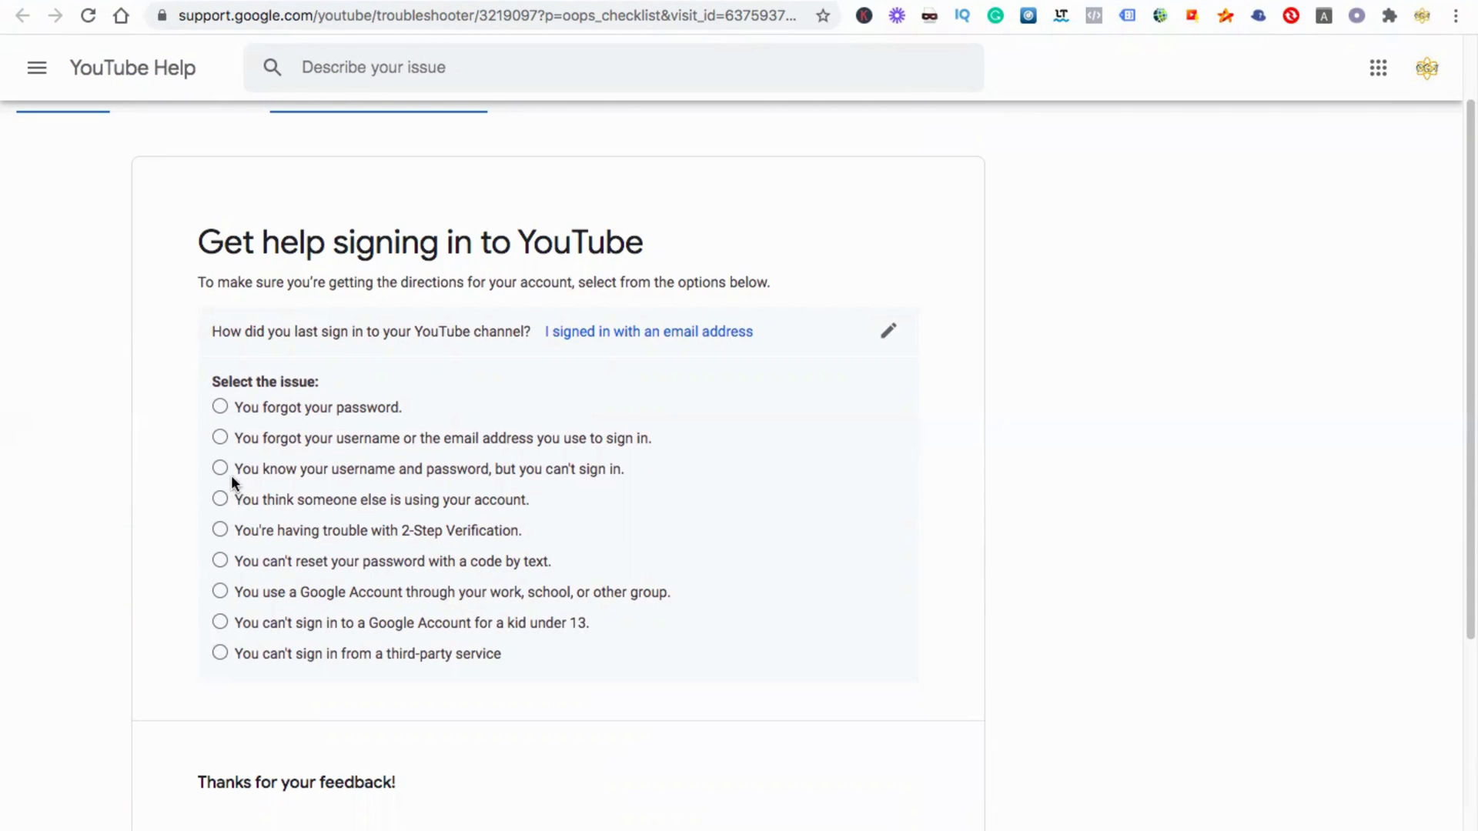
click(220, 470)
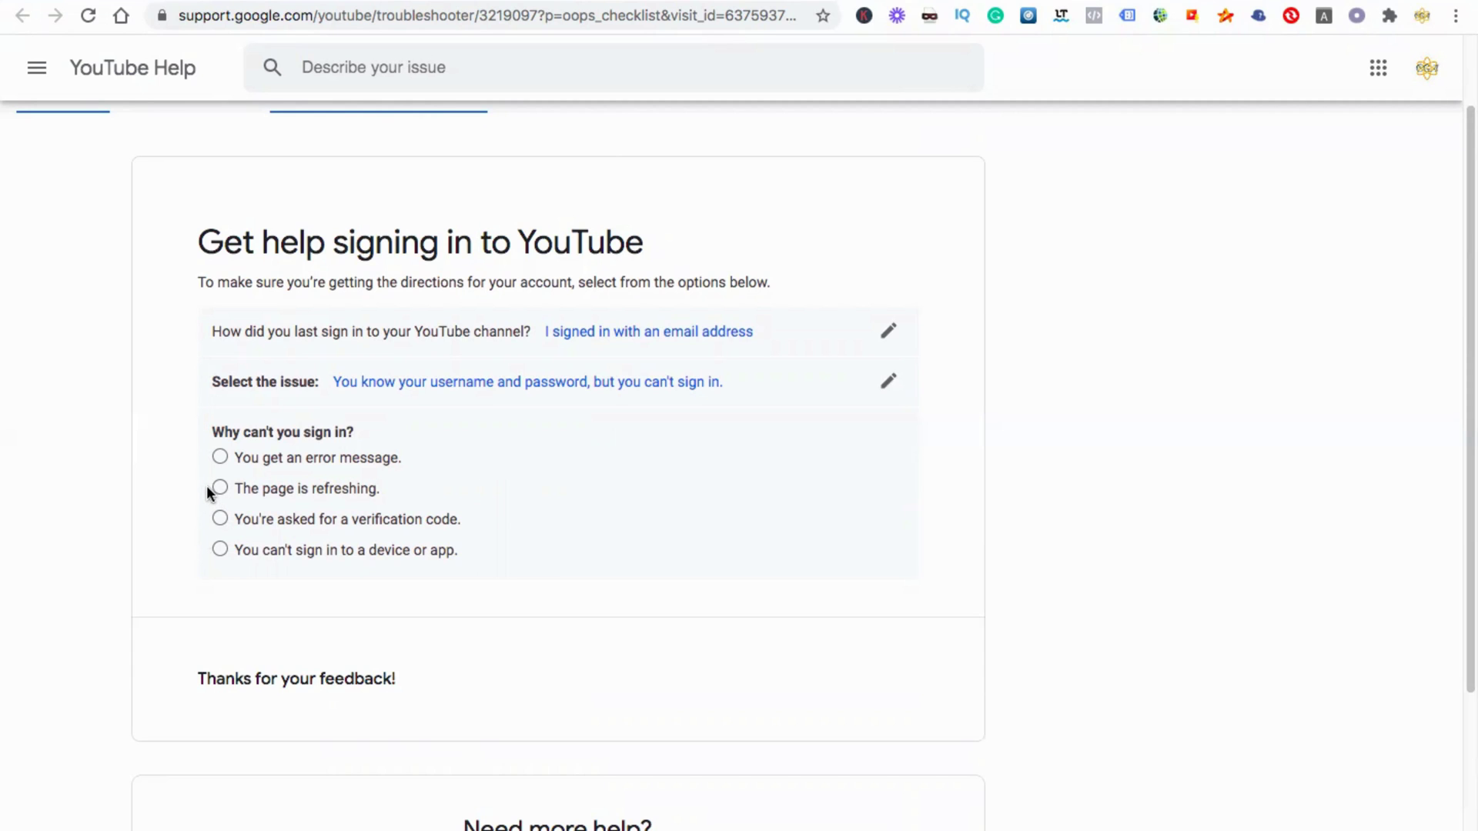
click(221, 488)
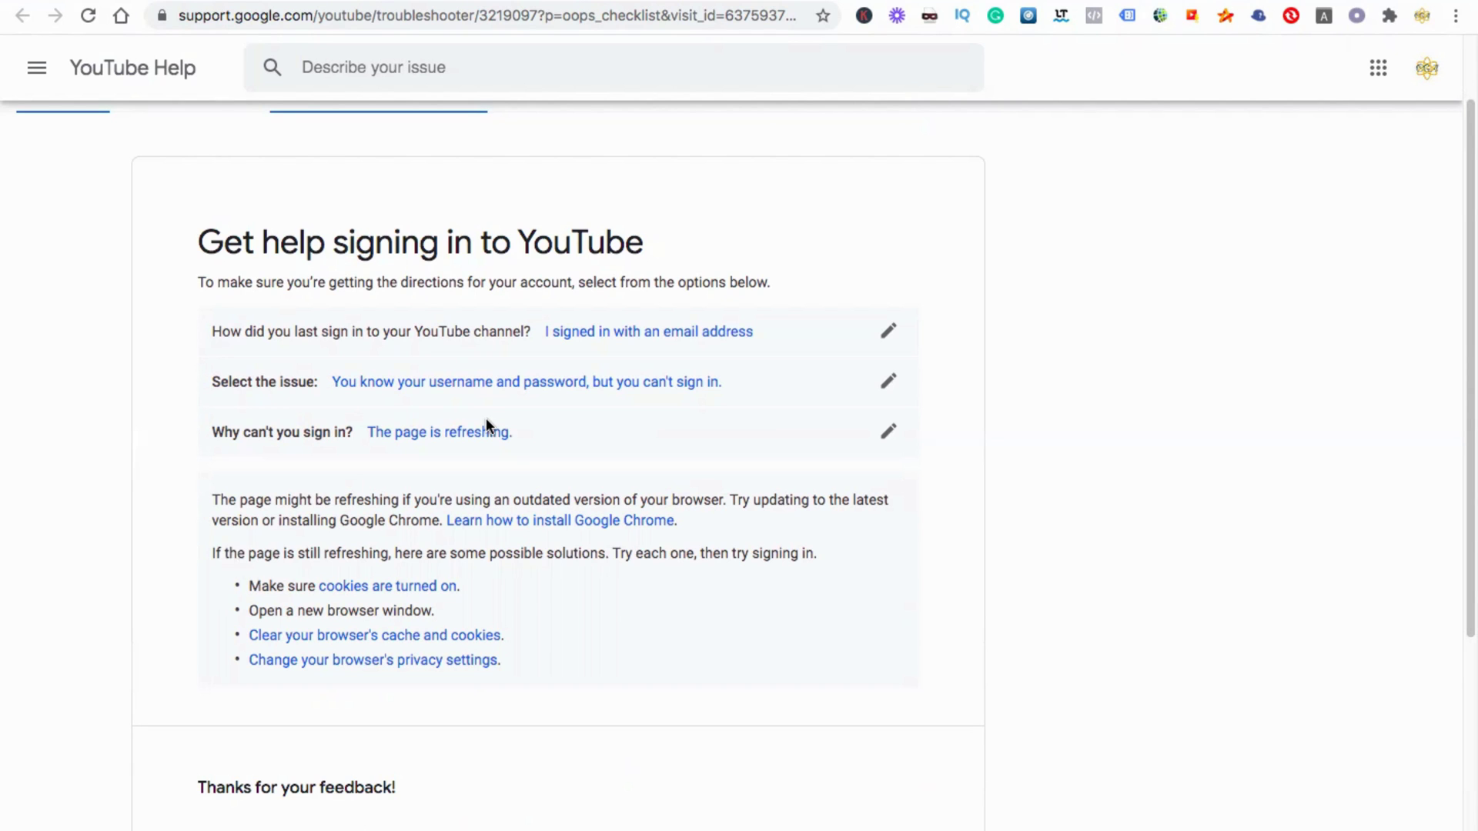
scroll(579, 457, up, 2)
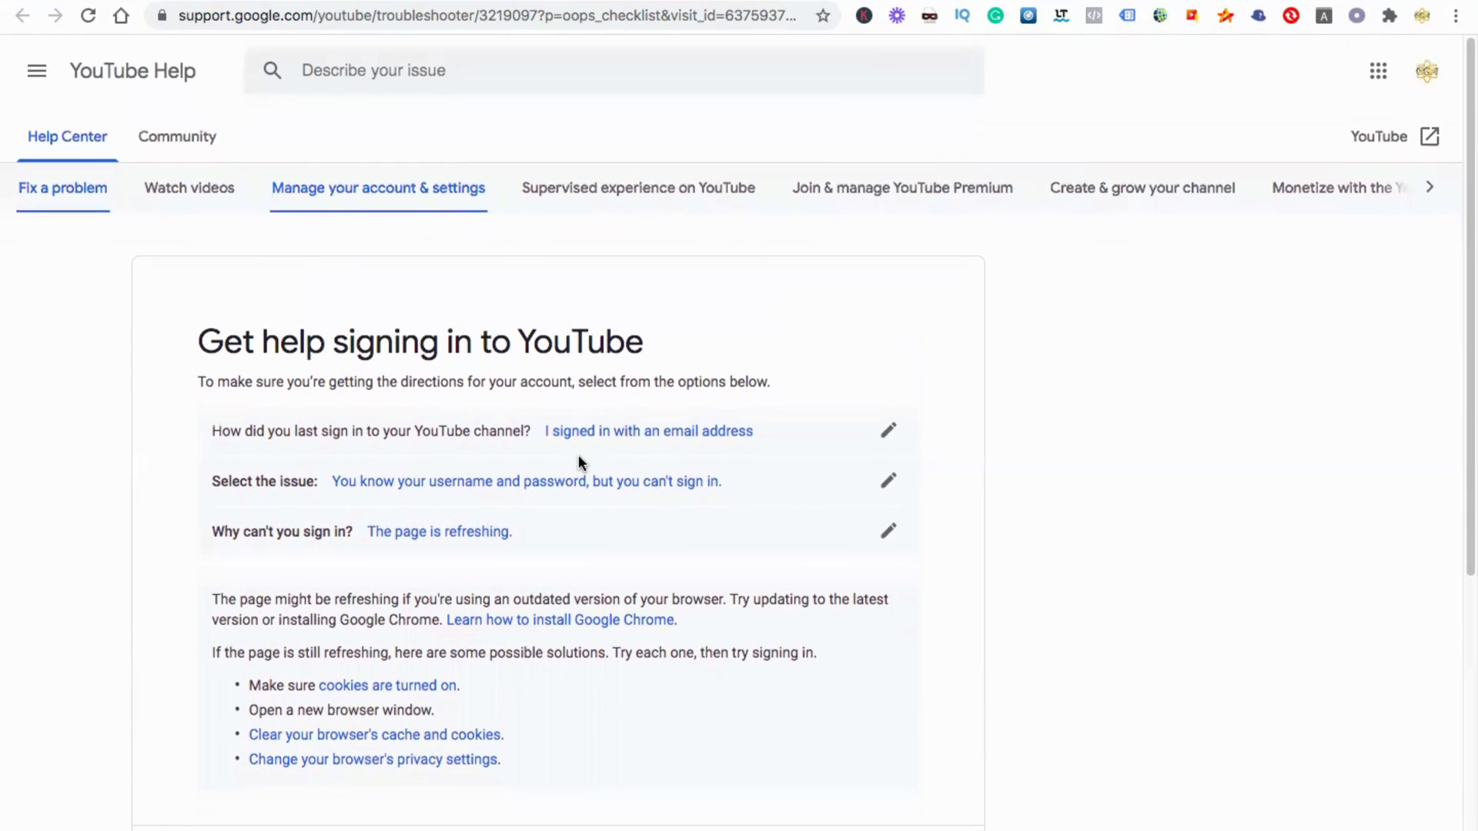
scroll(574, 431, down, 2)
scroll(569, 423, up, 2)
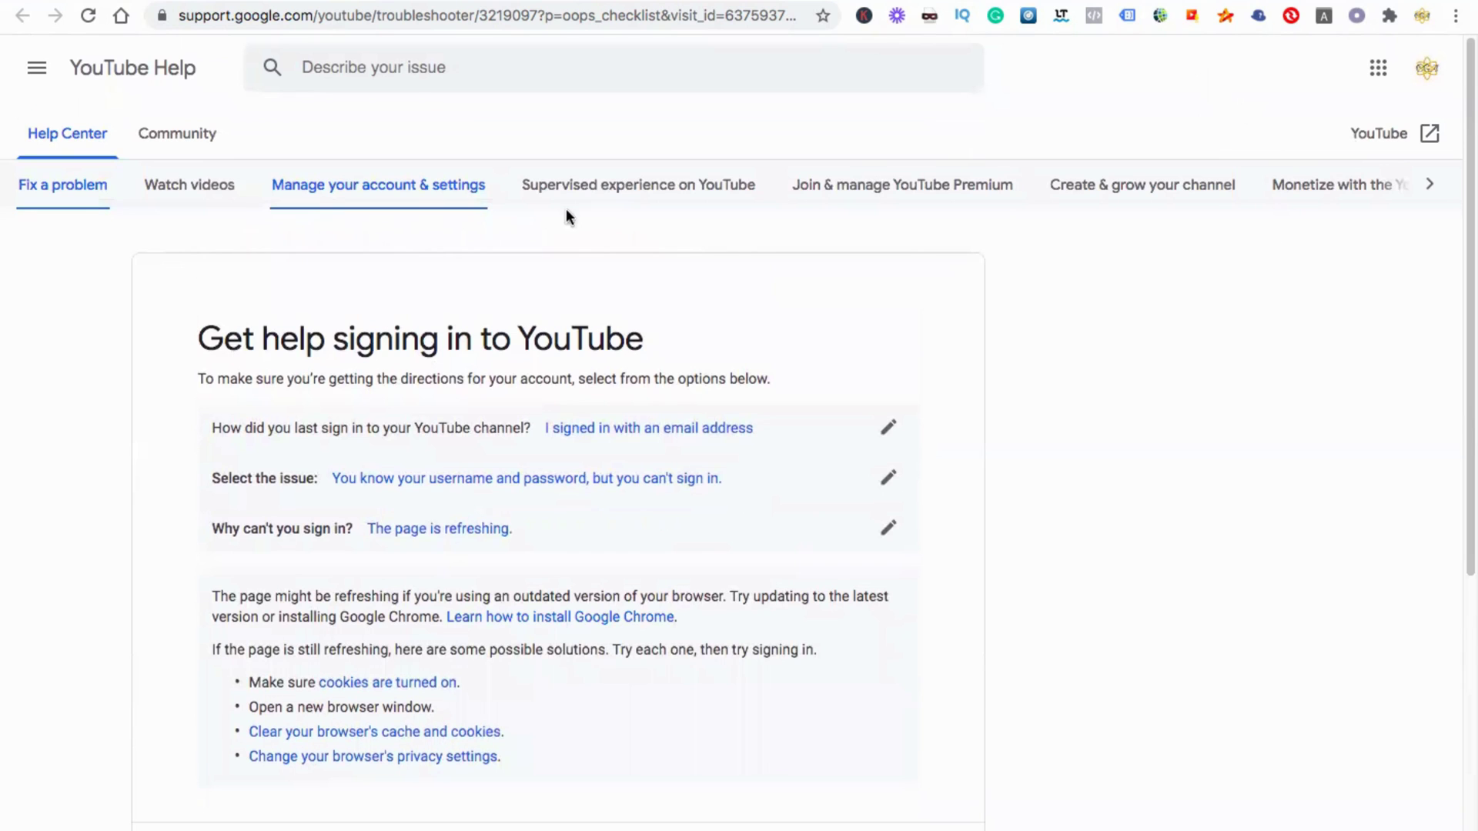
Reload, go to YouTube through the Google apps grid, and open Your channel from the avatar menu
click(89, 14)
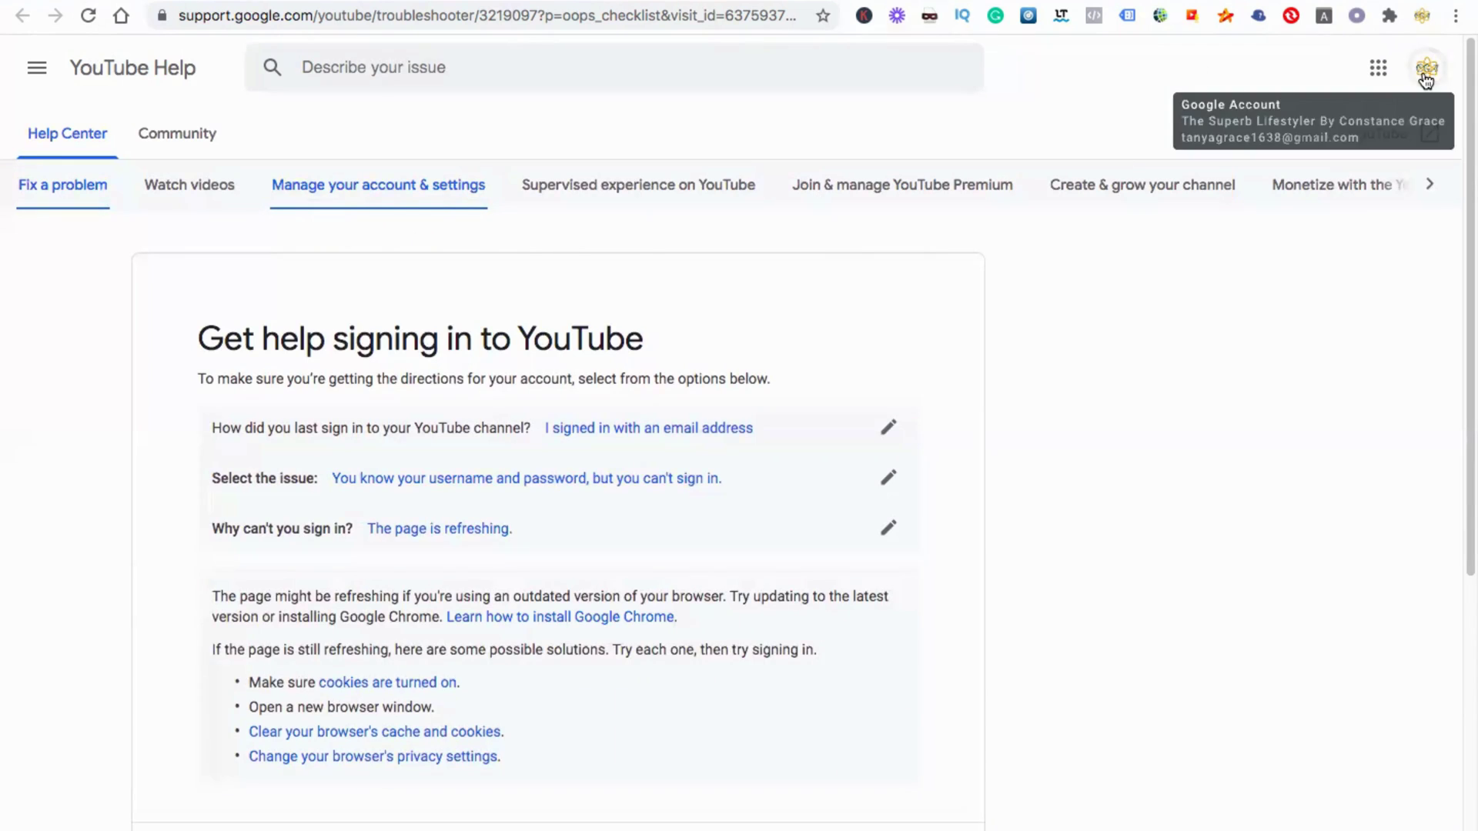
click(1427, 68)
click(1378, 68)
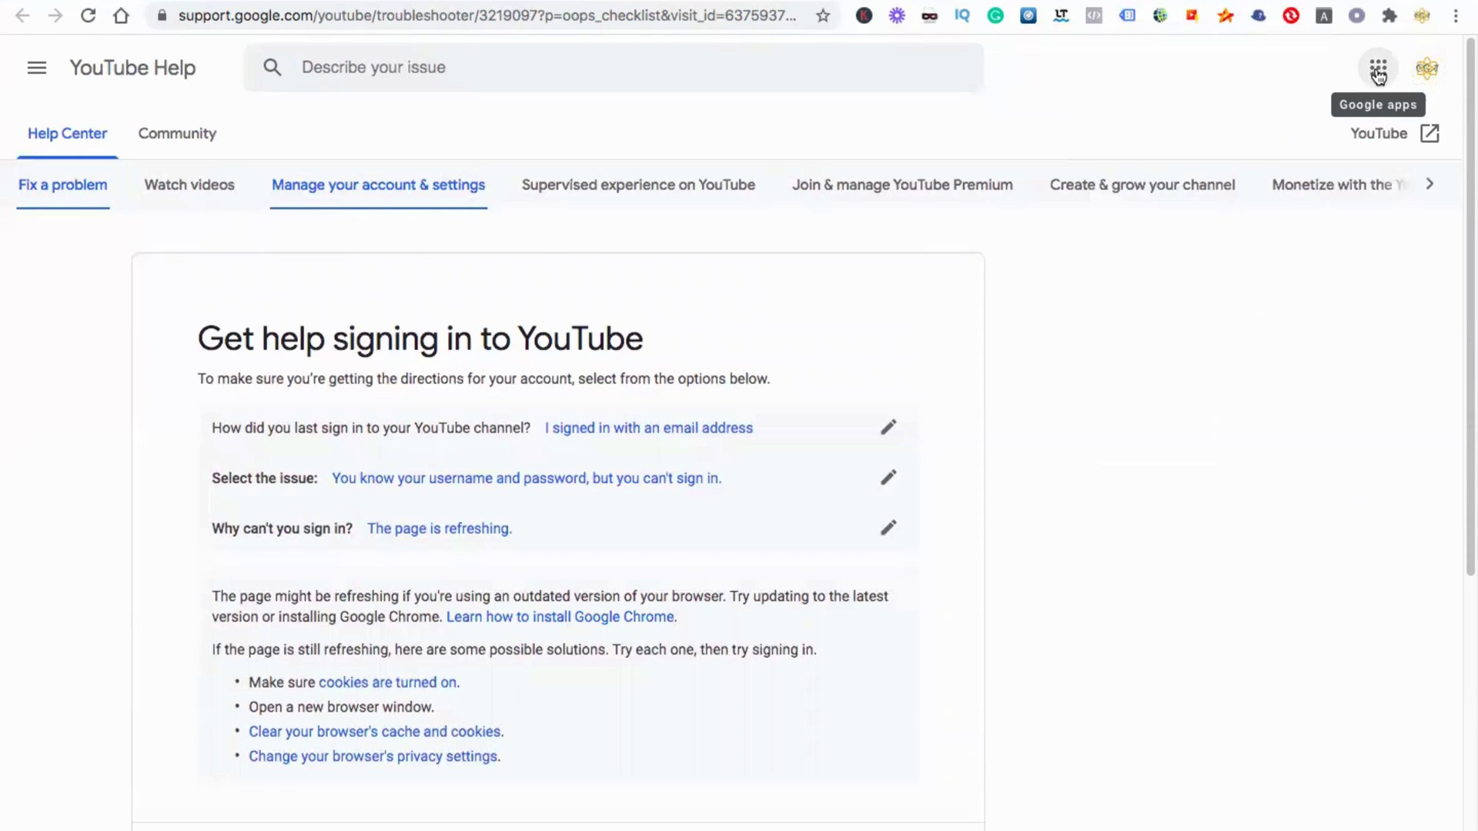
click(1378, 68)
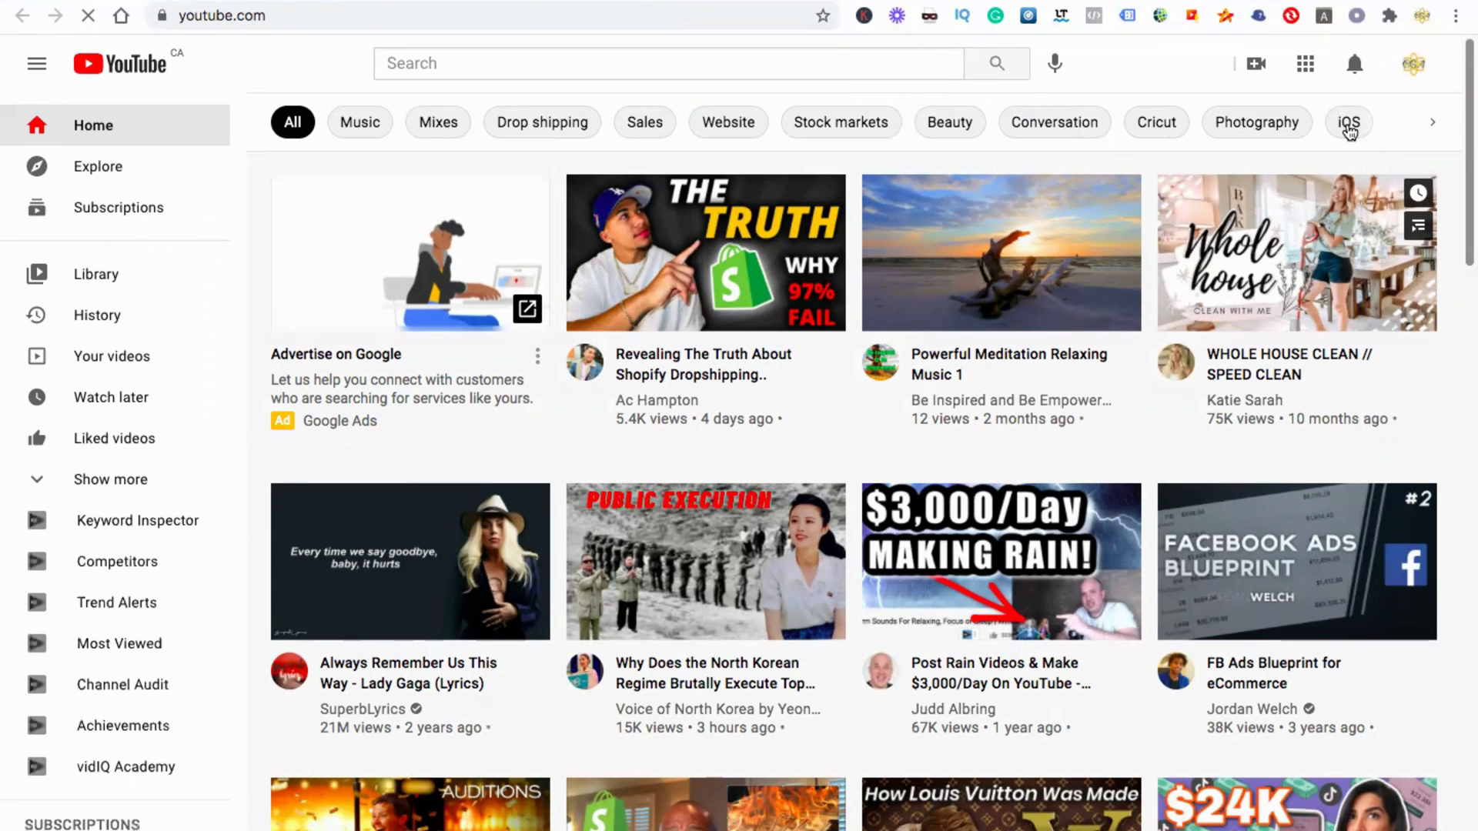
click(1414, 66)
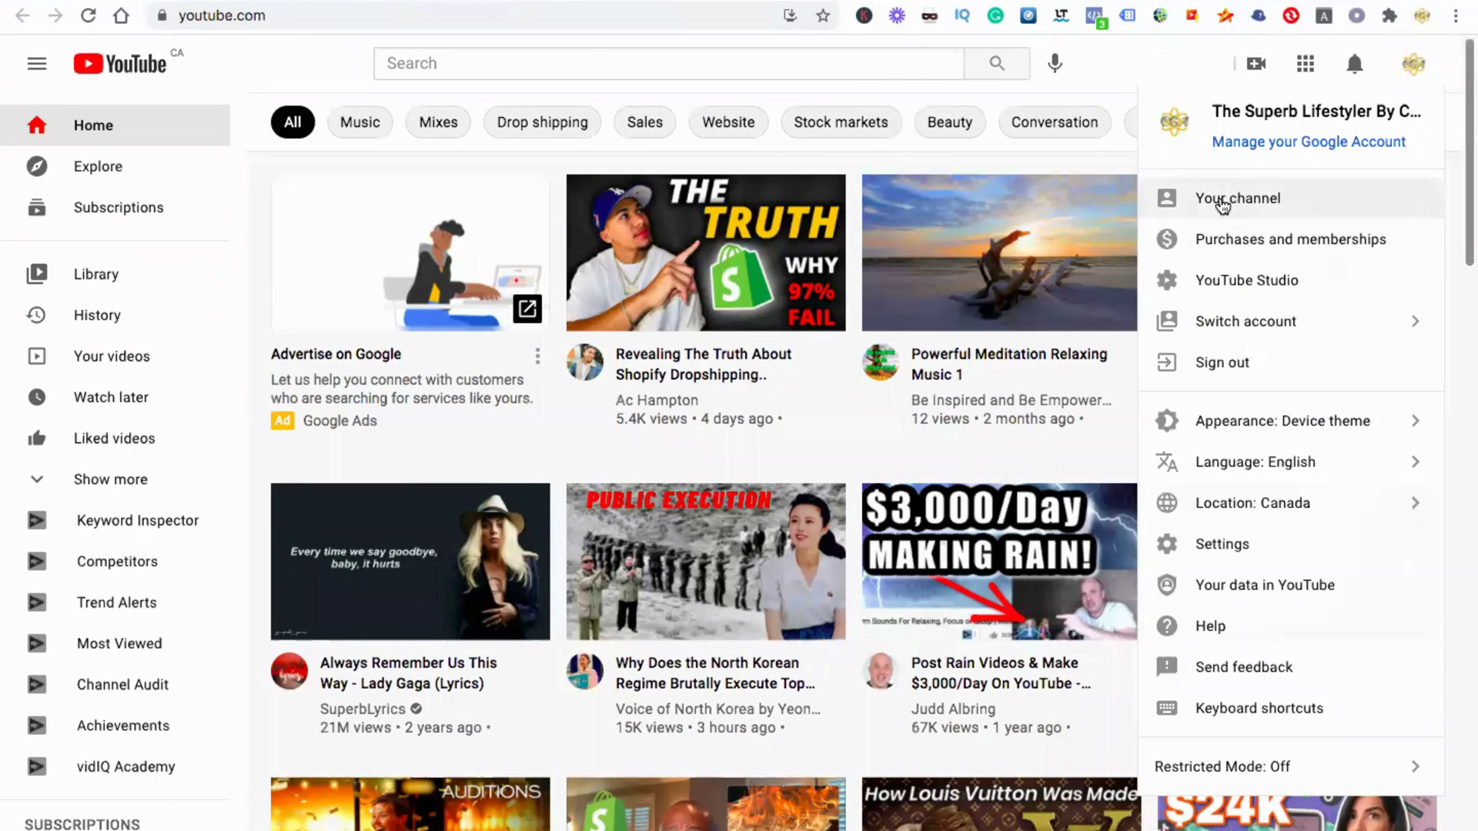
click(1214, 199)
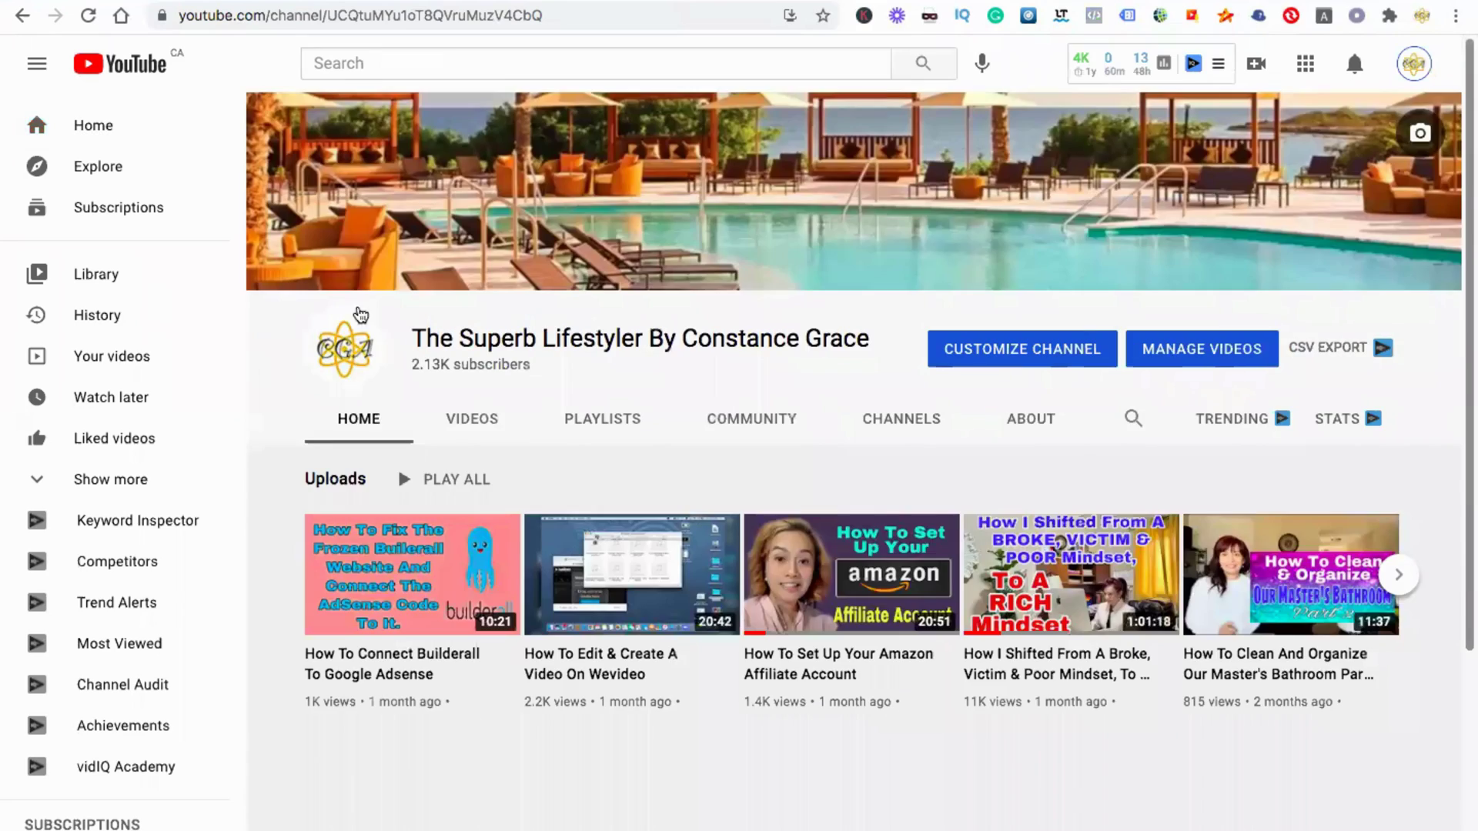